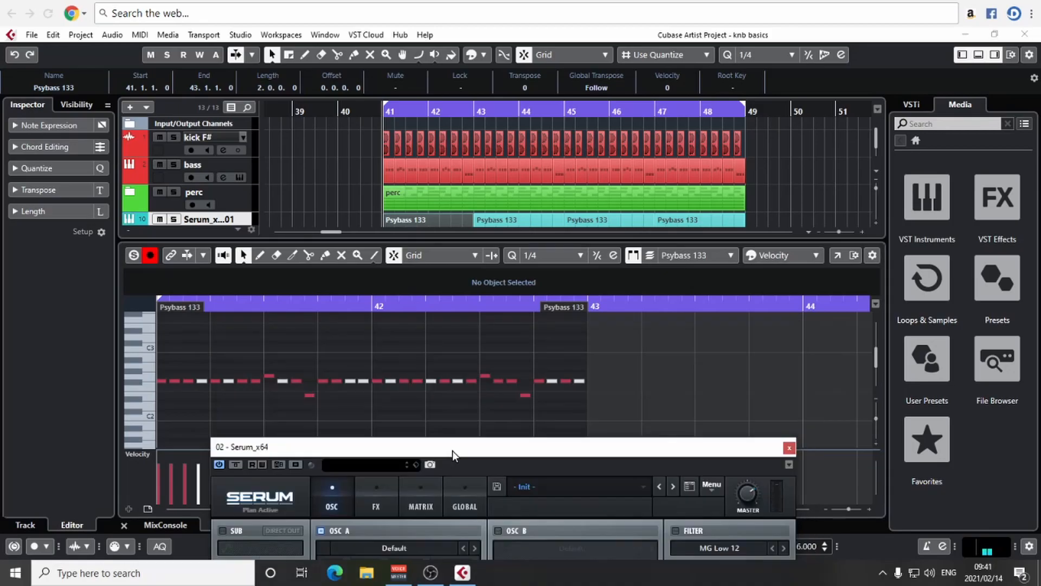
Close the bassline's note editor and reposition the Serum window so the whole synth is in view
{"action": "scroll", "coordinate": [538, 384], "scroll_direction": "up", "scroll_amount": 1}
{"action": "left_click_drag", "start_coordinate": [538, 384], "coordinate": [337, 391]}
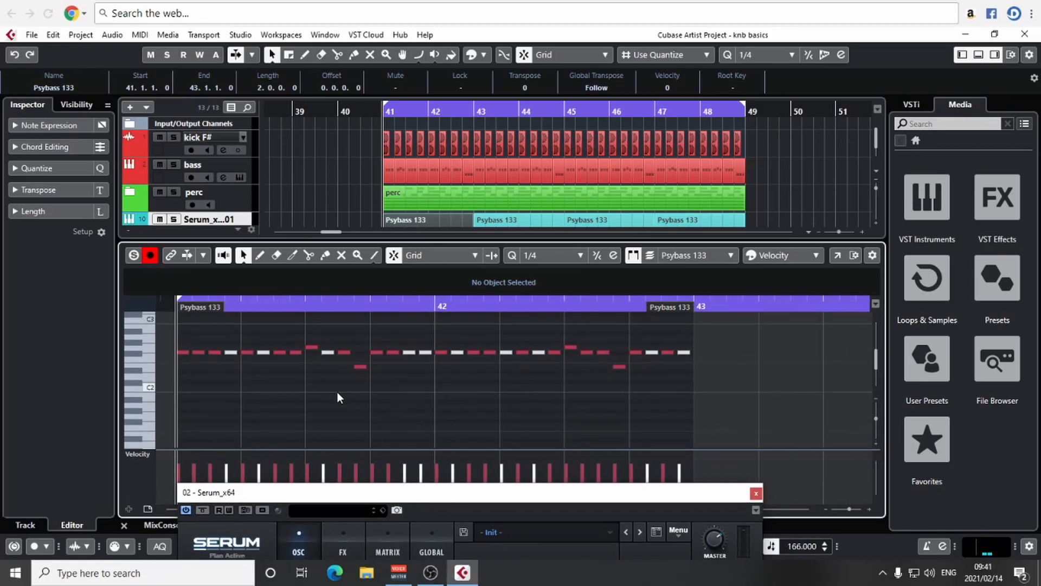
{"action": "scroll", "coordinate": [549, 253], "scroll_direction": "down", "scroll_amount": 2}
{"action": "left_click", "coordinate": [125, 525]}
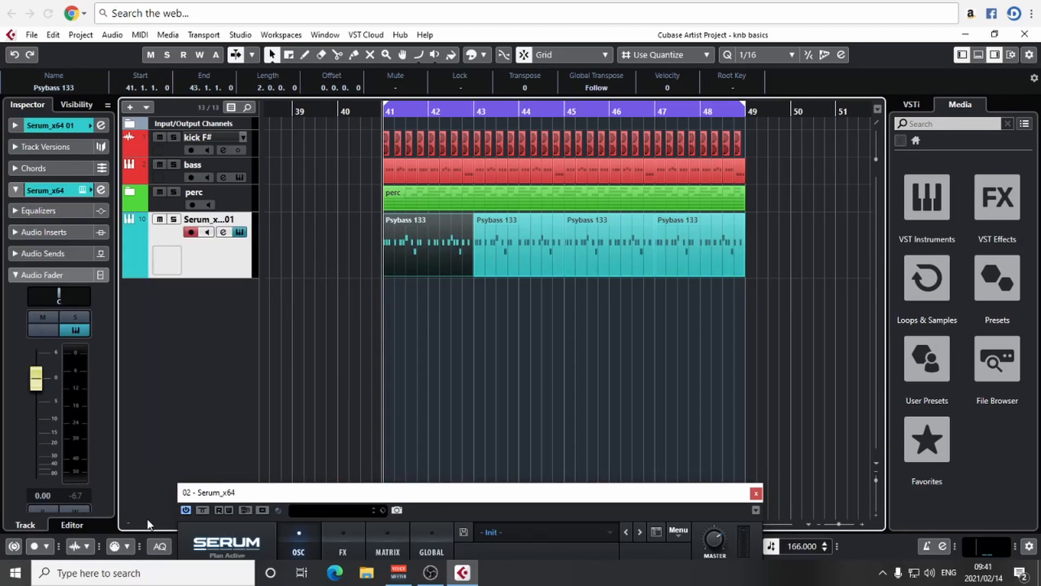
{"action": "left_click_drag", "start_coordinate": [474, 491], "coordinate": [480, 29]}
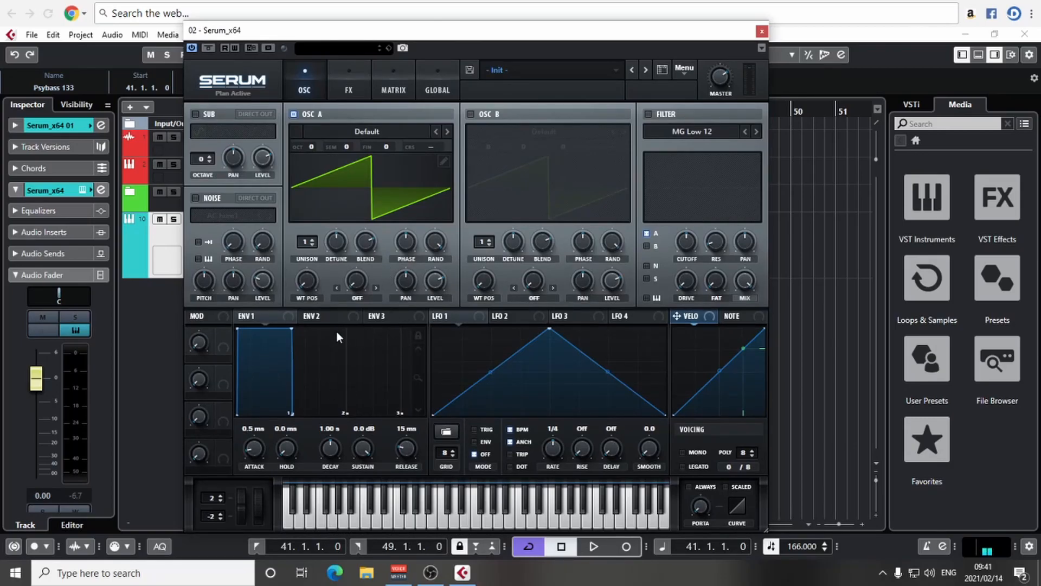
Enable the filter and shorten Envelope 1 to about 81 ms decay and -27.4 dB sustain
{"action": "left_click", "coordinate": [652, 112]}
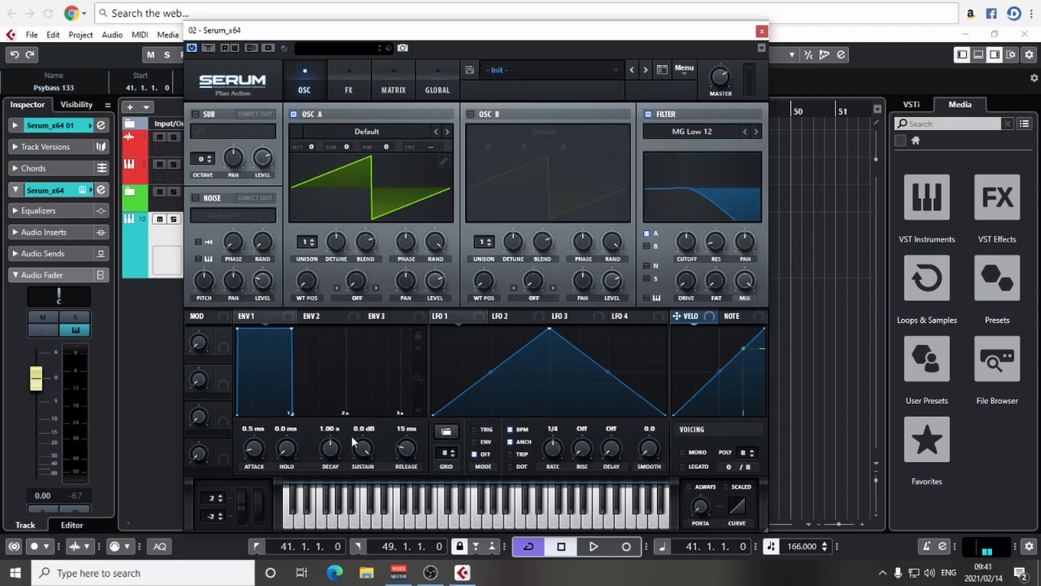
{"action": "left_click_drag", "start_coordinate": [334, 444], "coordinate": [346, 544]}
{"action": "left_click_drag", "start_coordinate": [329, 467], "coordinate": [330, 453]}
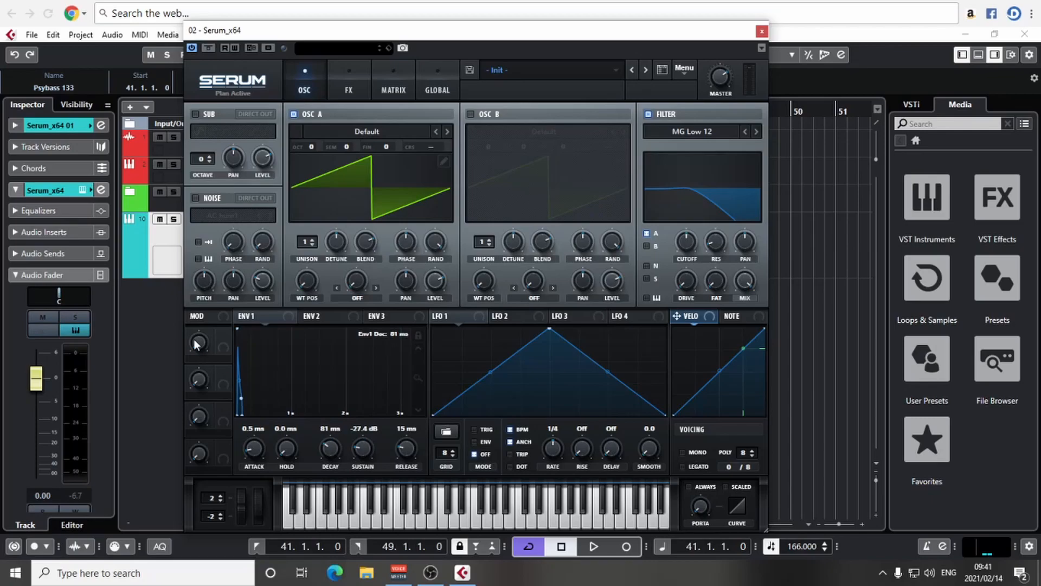
Solo the Serum track, play the loop and readjust Envelope 1 to about 423 ms decay and -17.1 dB sustain
{"action": "left_click", "coordinate": [172, 218]}
{"action": "key", "text": "space"}
{"action": "mouse_move", "coordinate": [330, 448]}
{"action": "left_mouse_down"}
{"action": "mouse_move", "coordinate": [333, 414]}
{"action": "mouse_move", "coordinate": [329, 430]}
{"action": "mouse_move", "coordinate": [363, 420]}
{"action": "mouse_move", "coordinate": [333, 445]}
{"action": "left_mouse_up"}
Switch the filter type to Band 24 and tune its resonance and cutoff by ear
{"action": "left_click", "coordinate": [684, 132]}
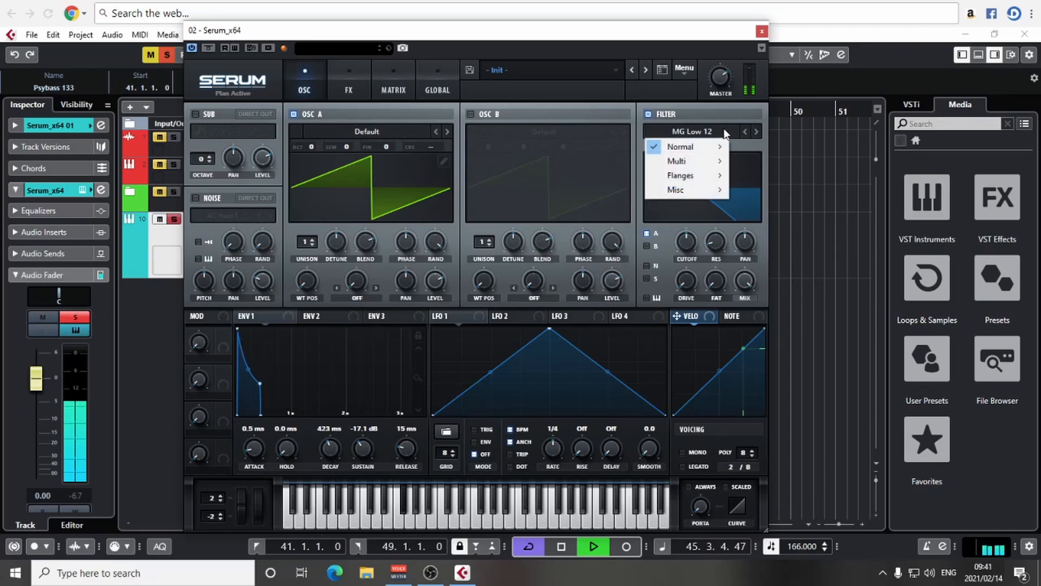
{"action": "mouse_move", "coordinate": [706, 143]}
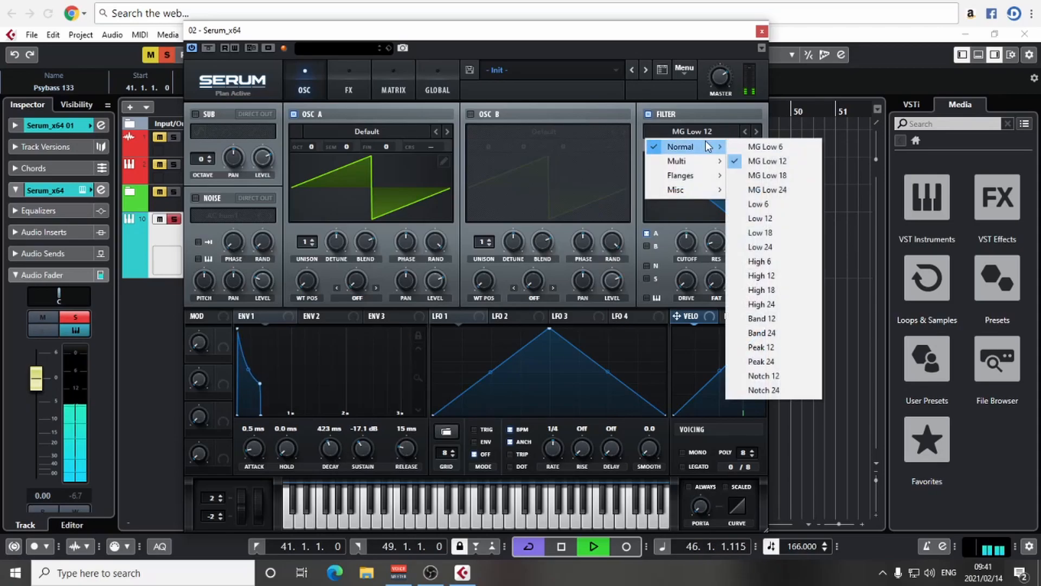
{"action": "left_click", "coordinate": [771, 332]}
{"action": "left_click_drag", "start_coordinate": [720, 236], "coordinate": [677, 243]}
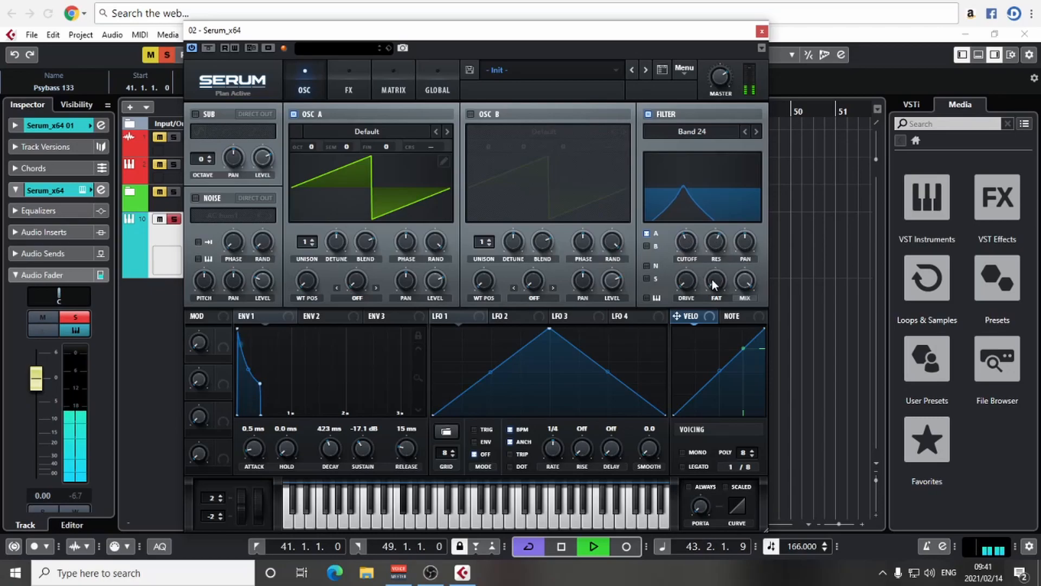
{"action": "left_click_drag", "start_coordinate": [687, 245], "coordinate": [690, 220]}
Tighten Envelope 1 to about 4.7 ms release, 381 ms decay and -20.3 dB sustain
{"action": "left_click_drag", "start_coordinate": [408, 437], "coordinate": [407, 449]}
{"action": "left_click_drag", "start_coordinate": [325, 441], "coordinate": [342, 454]}
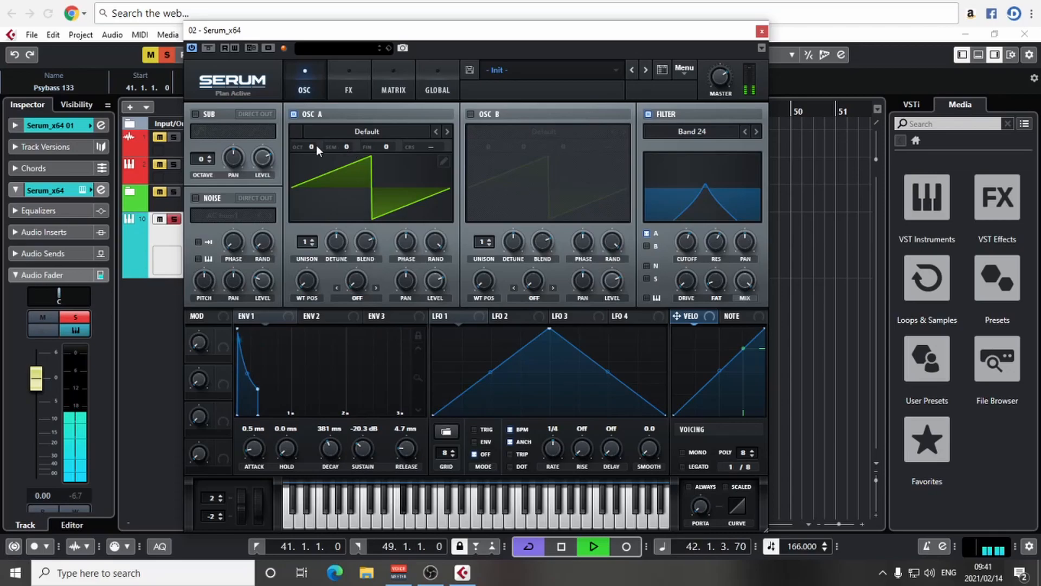
Load the digital SSQ wavetable into oscillator A, play the loop and lower its octave to -3
{"action": "left_click", "coordinate": [375, 132]}
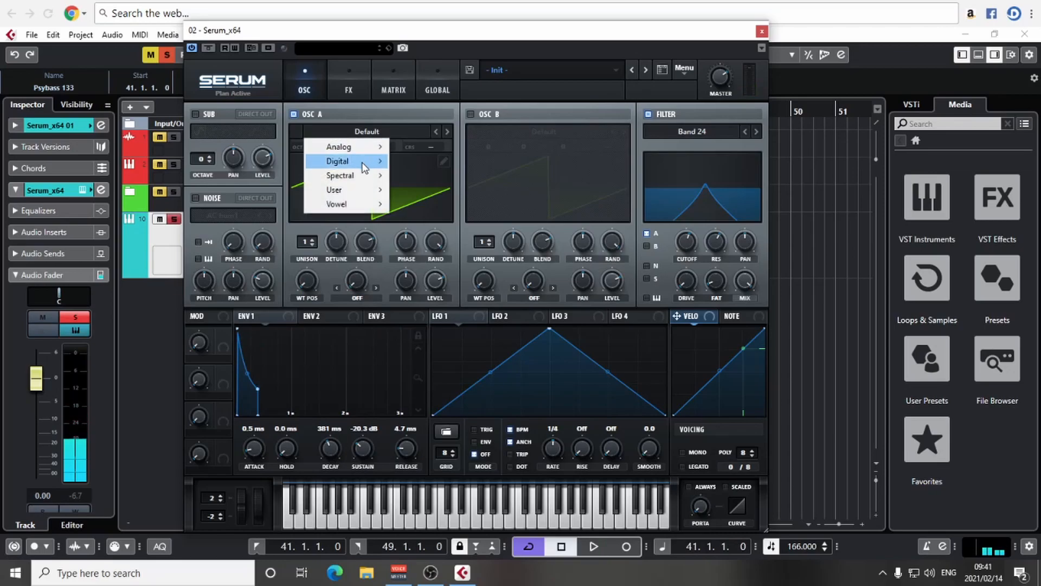
{"action": "mouse_move", "coordinate": [362, 166]}
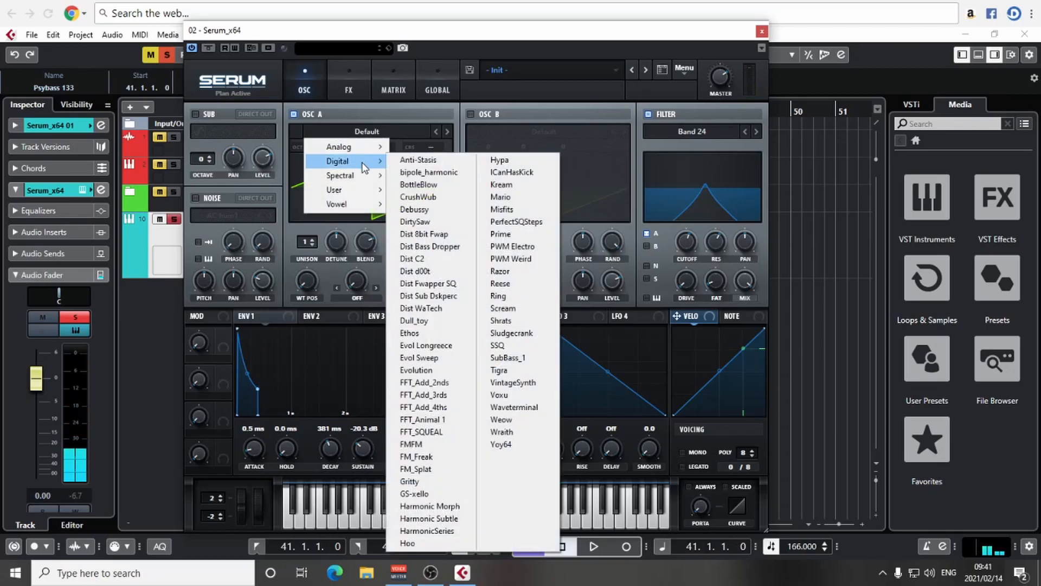
{"action": "left_click", "coordinate": [497, 345]}
{"action": "key", "text": "space"}
{"action": "scroll", "coordinate": [314, 145], "scroll_direction": "down", "scroll_amount": 1}
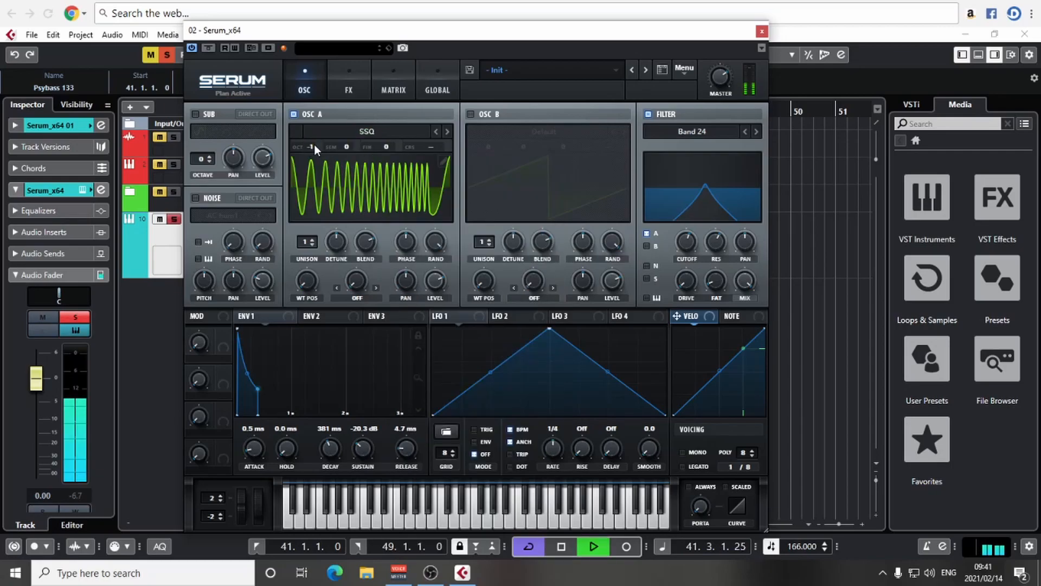
{"action": "scroll", "coordinate": [314, 148], "scroll_direction": "down", "scroll_amount": 1}
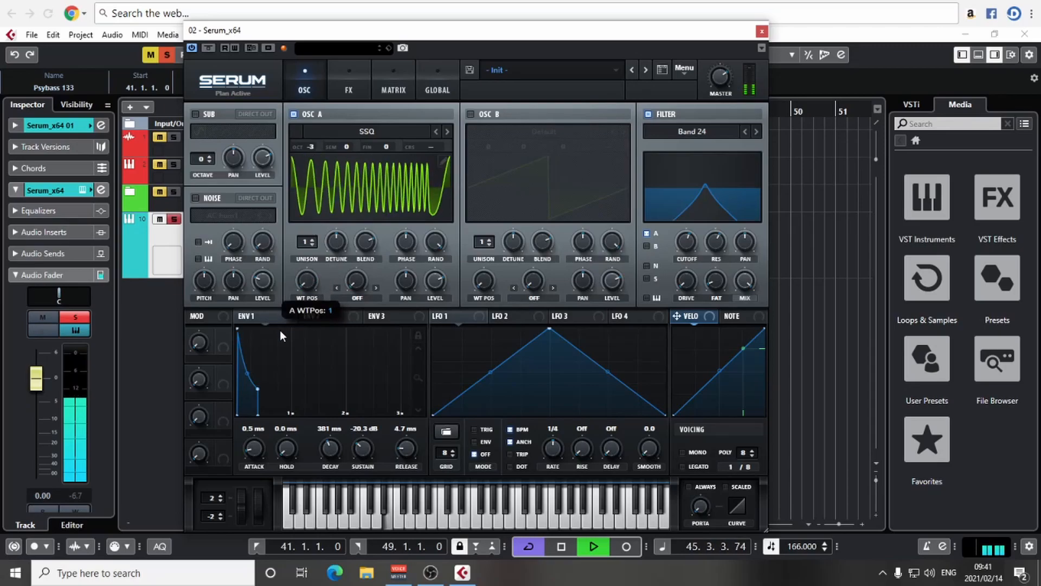
Raise the filter cutoff slightly, set oscillator A's octave to -2 and stop playback
{"action": "mouse_move", "coordinate": [682, 241]}
{"action": "left_mouse_down"}
{"action": "mouse_move", "coordinate": [676, 273]}
{"action": "mouse_move", "coordinate": [678, 186]}
{"action": "mouse_move", "coordinate": [678, 262]}
{"action": "mouse_move", "coordinate": [672, 230]}
{"action": "mouse_move", "coordinate": [670, 255]}
{"action": "mouse_move", "coordinate": [677, 222]}
{"action": "mouse_move", "coordinate": [669, 258]}
{"action": "mouse_move", "coordinate": [671, 240]}
{"action": "left_mouse_up"}
{"action": "left_click", "coordinate": [319, 144]}
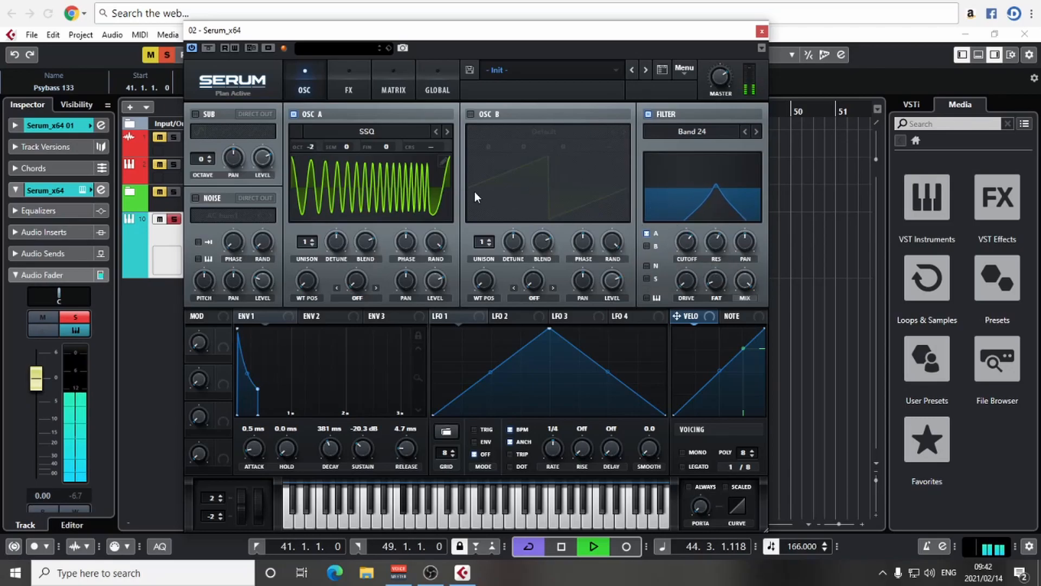
{"action": "key", "text": "space"}
Turn on the Compressor in multiband mode, plus the Distortion and Hyper/Dimension effects
{"action": "left_click", "coordinate": [349, 93]}
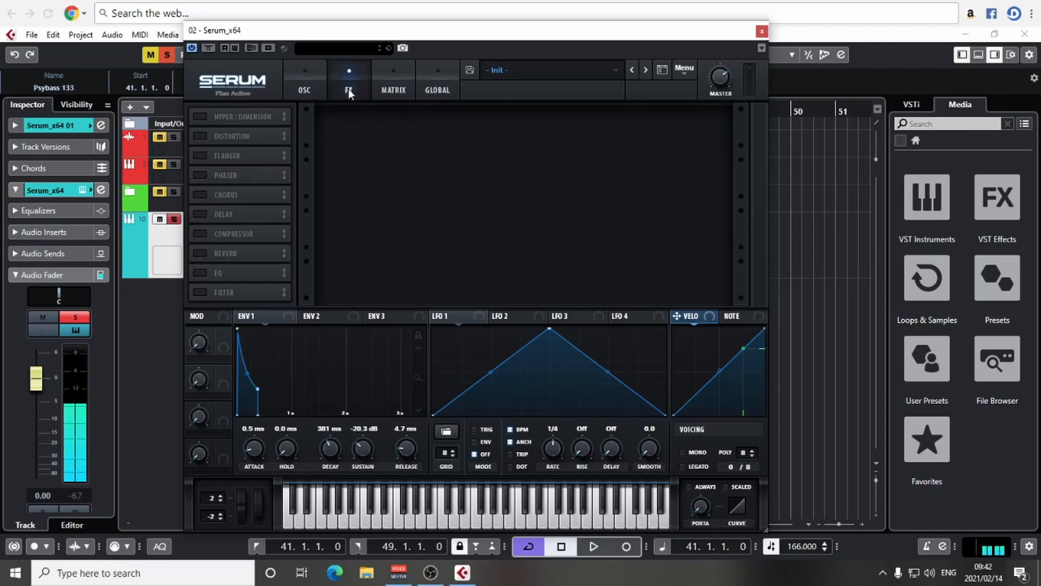
{"action": "left_click", "coordinate": [200, 233]}
{"action": "left_click", "coordinate": [587, 141]}
{"action": "mouse_move", "coordinate": [386, 135]}
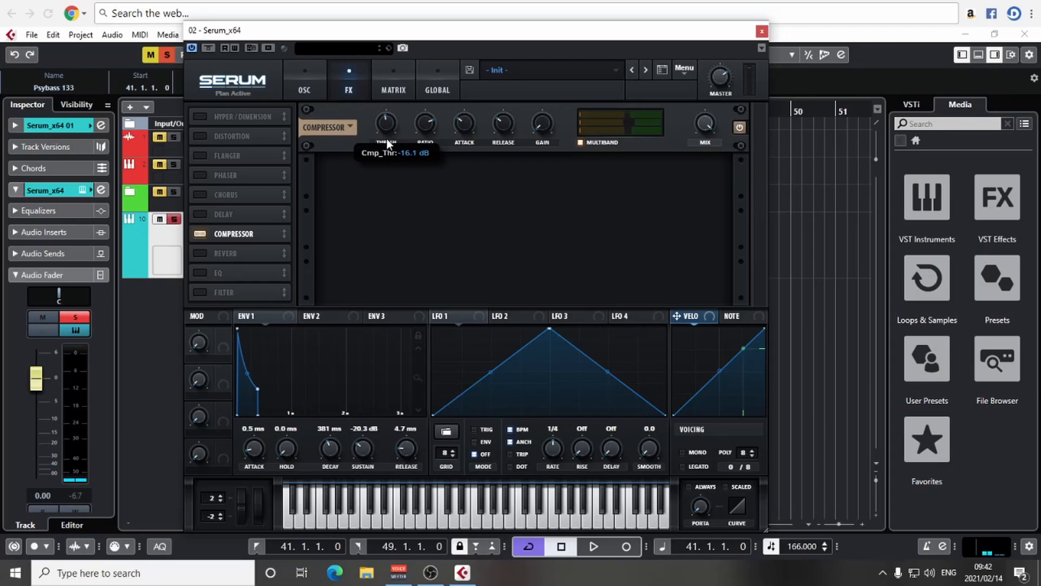
{"action": "left_click", "coordinate": [198, 136]}
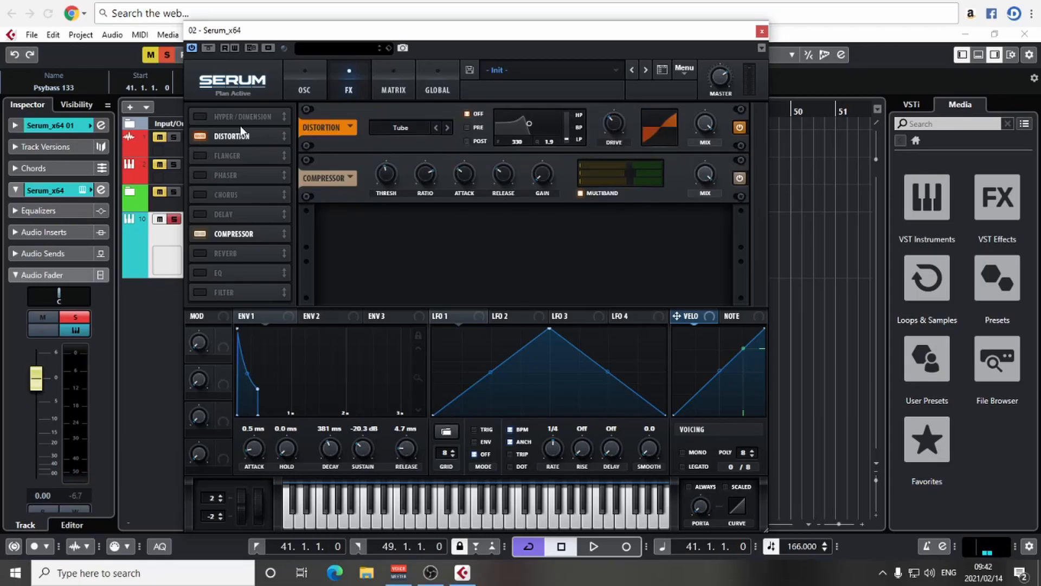
{"action": "left_click", "coordinate": [201, 117]}
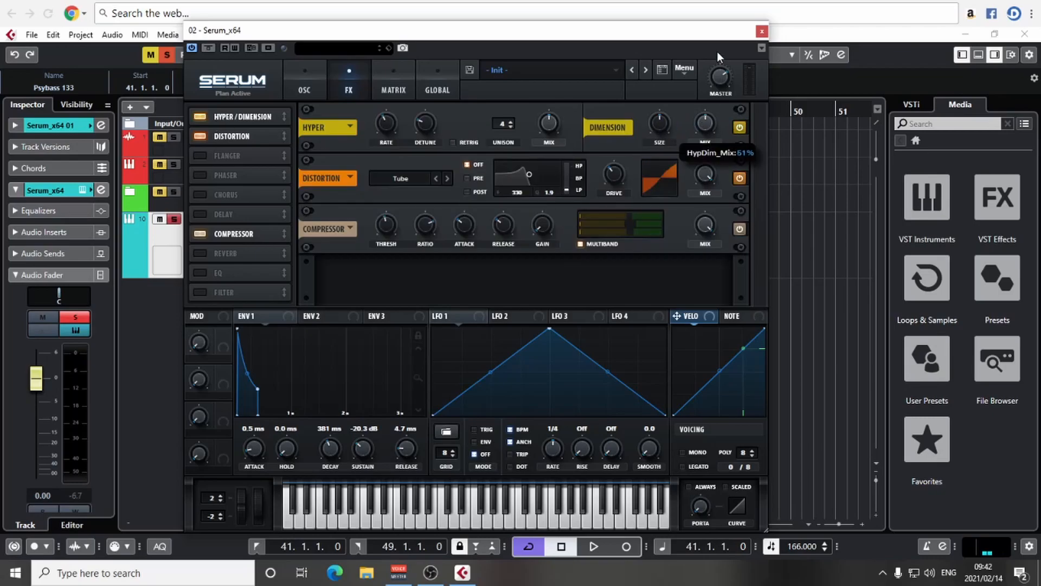
Play the loop and reduce the mix amounts of the Hyper, Dimension, Distortion and Compressor effects
{"action": "key", "text": "space"}
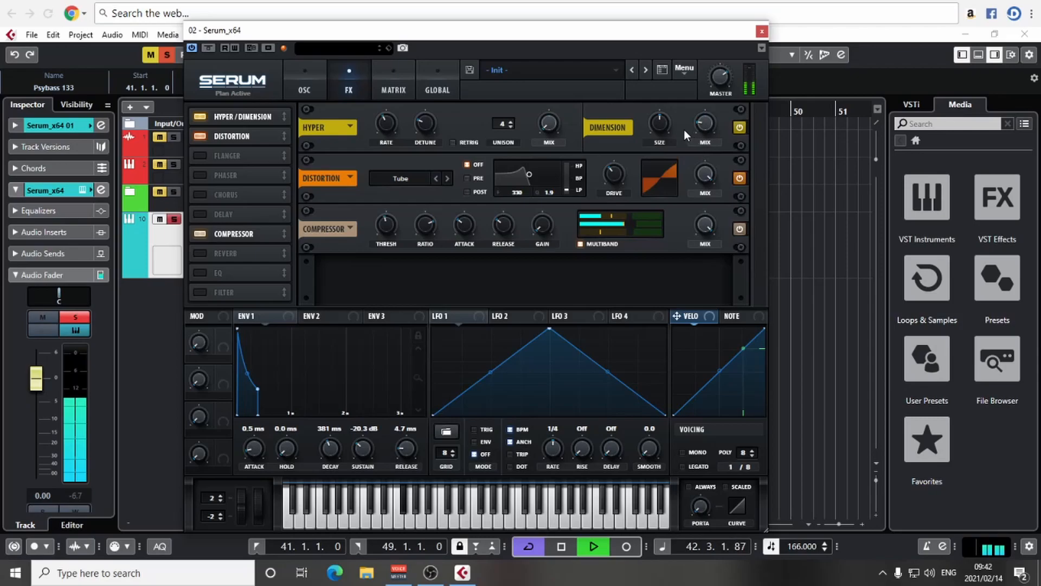
{"action": "left_click_drag", "start_coordinate": [707, 174], "coordinate": [679, 259]}
{"action": "mouse_move", "coordinate": [698, 245]}
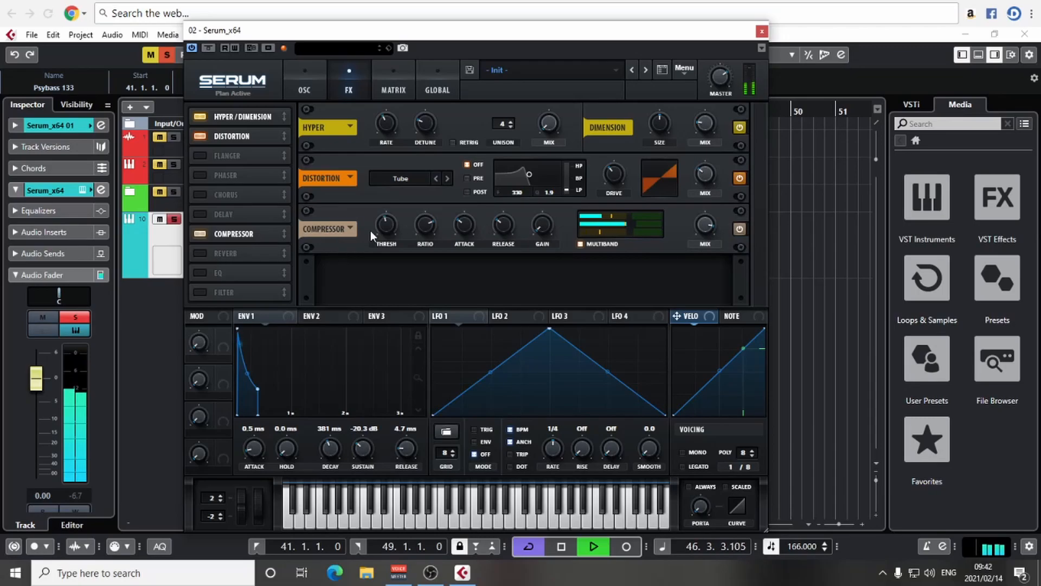
Turn off the Compressor, add a Hall reverb with a low mix and set the Dimension mix to about 27%
{"action": "left_click", "coordinate": [201, 234]}
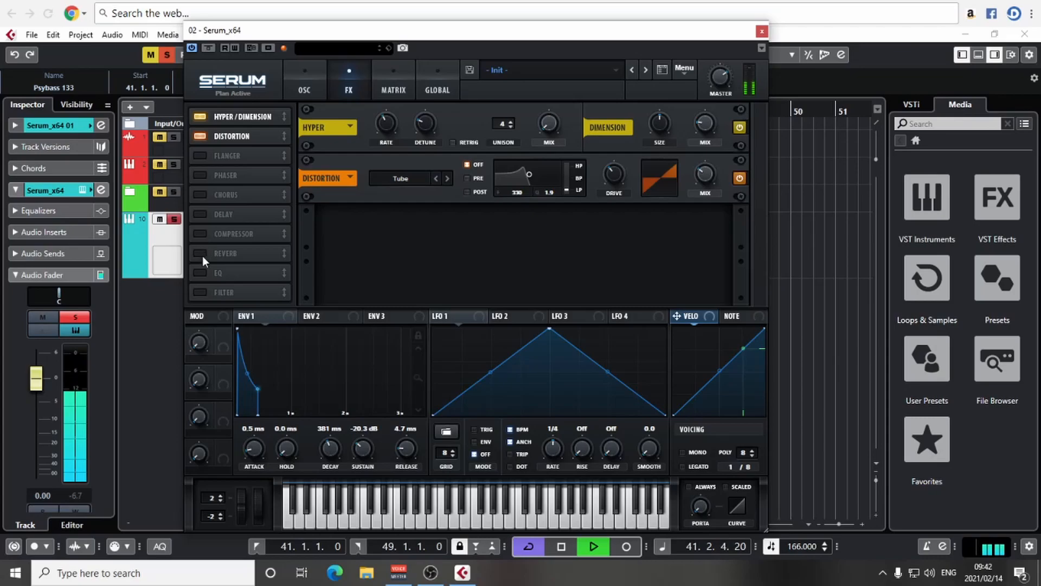
{"action": "left_click", "coordinate": [201, 254]}
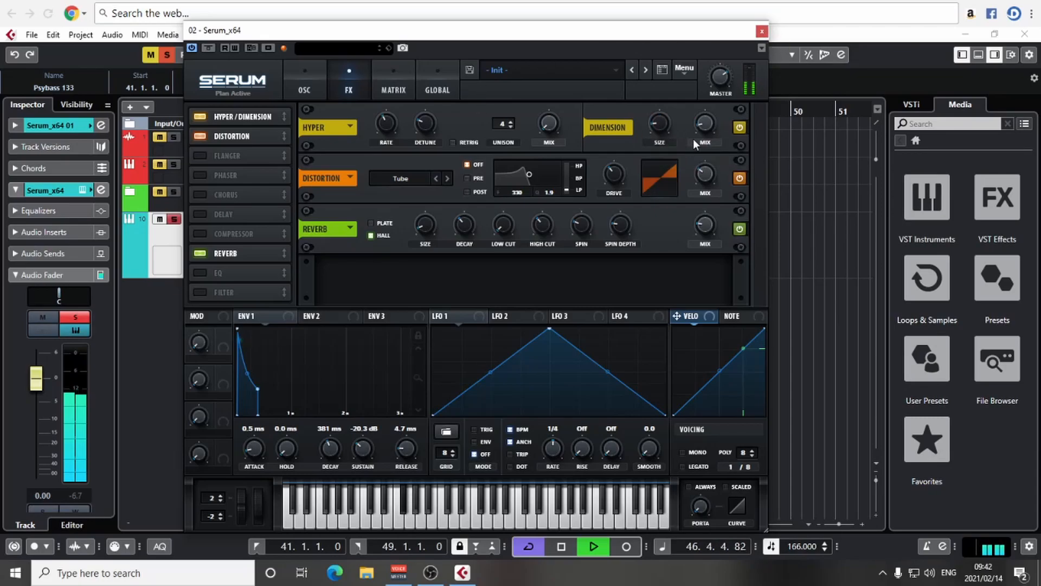
{"action": "mouse_move", "coordinate": [706, 141]}
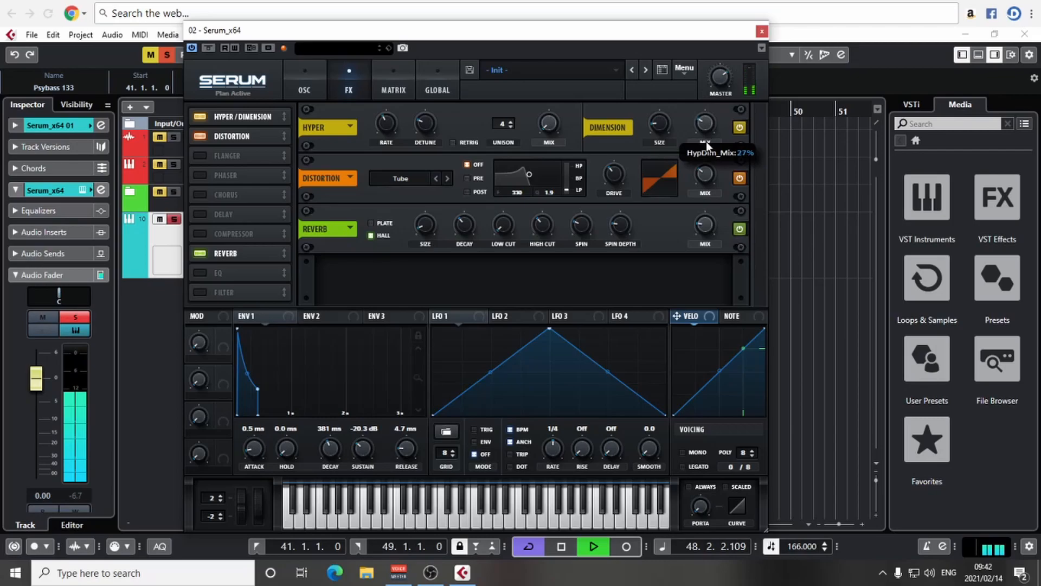
Return to the oscillator view, restart playback and sweep the filter cutoff down to a lower frequency
{"action": "left_click", "coordinate": [320, 82]}
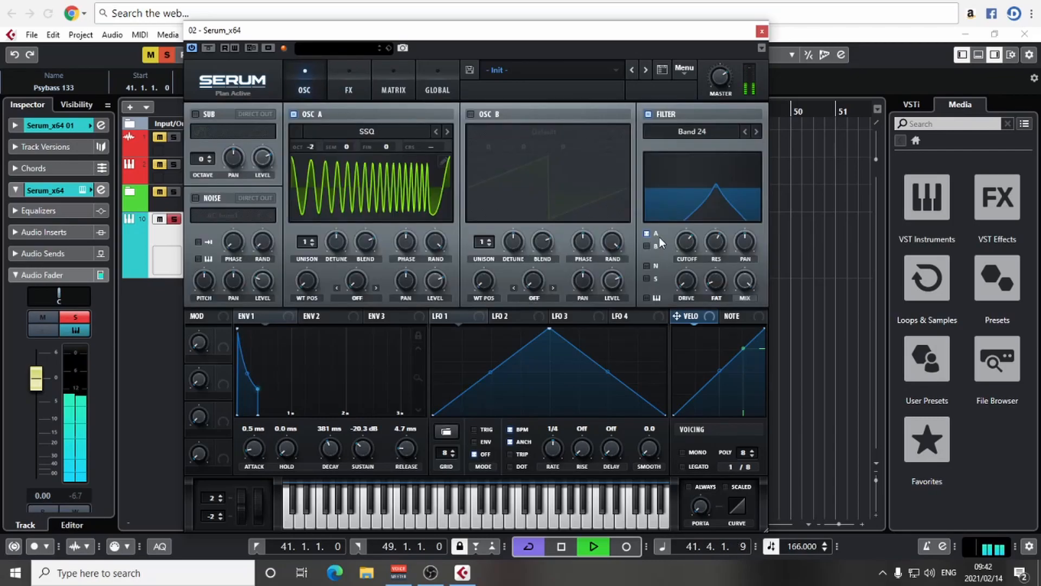
{"action": "key", "text": "space"}
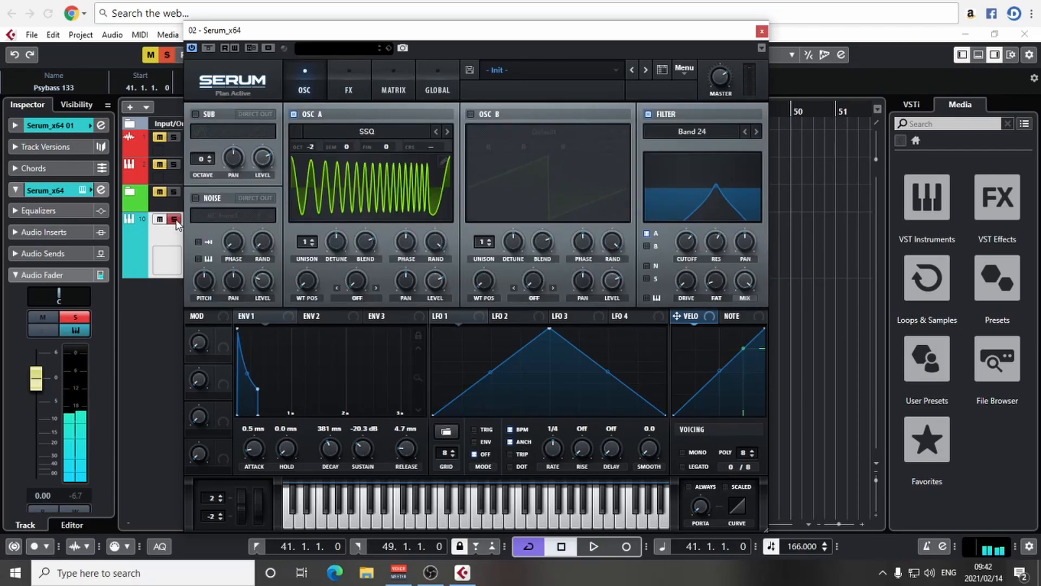
{"action": "key", "text": "space"}
{"action": "left_click_drag", "start_coordinate": [689, 243], "coordinate": [636, 223]}
Stop playback and assign LFO 1 to oscillator A's wavetable position
{"action": "left_click", "coordinate": [458, 317]}
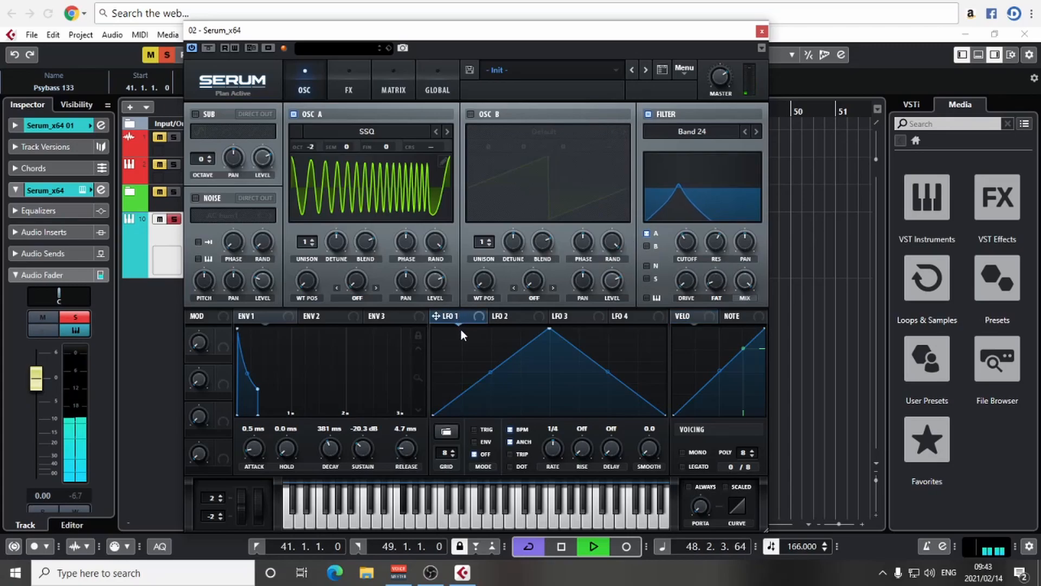
{"action": "key", "text": "space"}
{"action": "left_click_drag", "start_coordinate": [467, 317], "coordinate": [307, 280]}
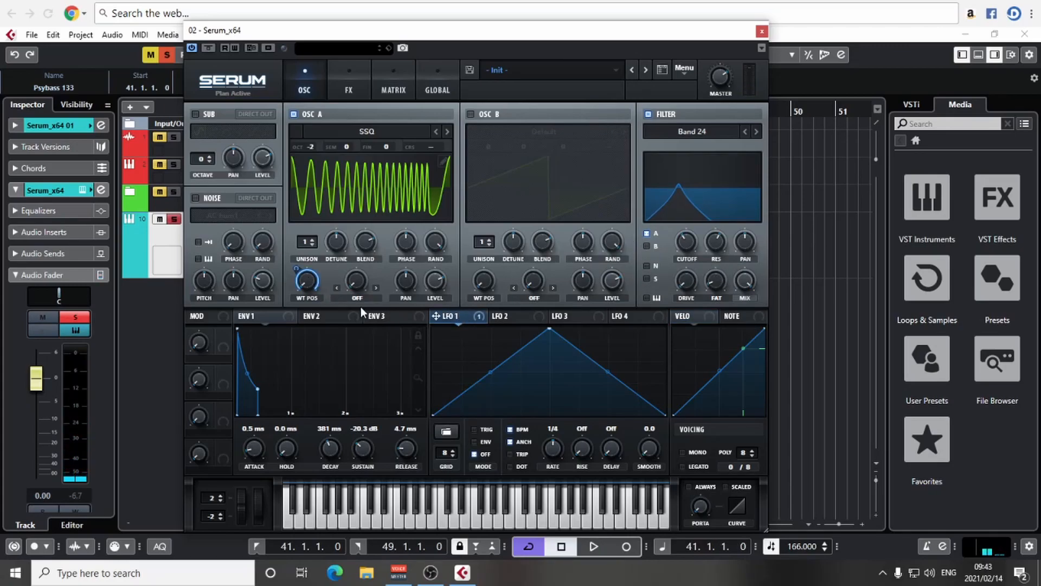
Slow LFO 1's rate to 4 bar during playback and reshape its triangle into a single rising ramp
{"action": "left_click_drag", "start_coordinate": [546, 463], "coordinate": [541, 474]}
{"action": "key", "text": "space"}
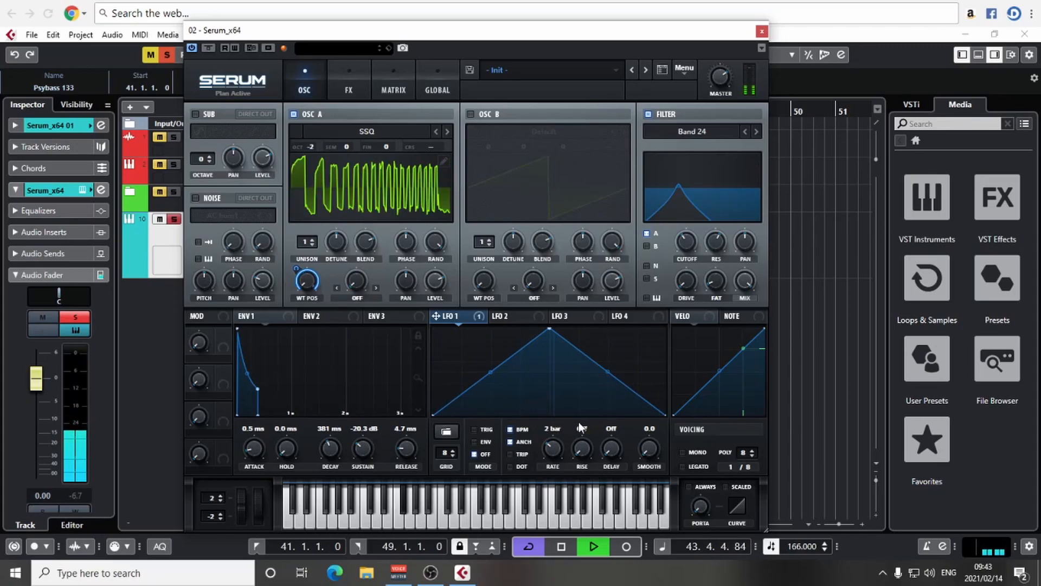
{"action": "left_click_drag", "start_coordinate": [562, 451], "coordinate": [561, 460]}
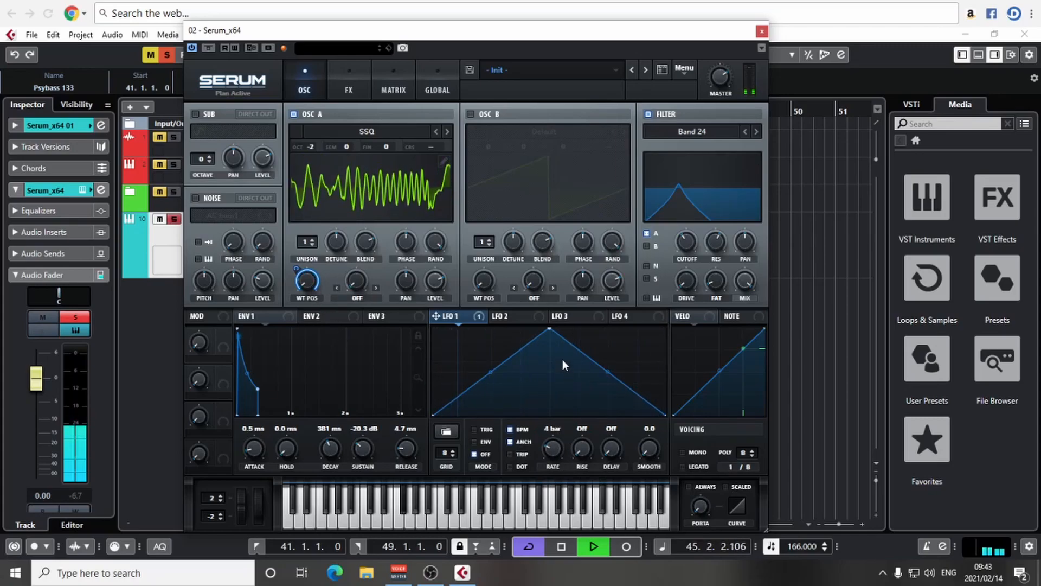
{"action": "left_click_drag", "start_coordinate": [551, 330], "coordinate": [665, 329]}
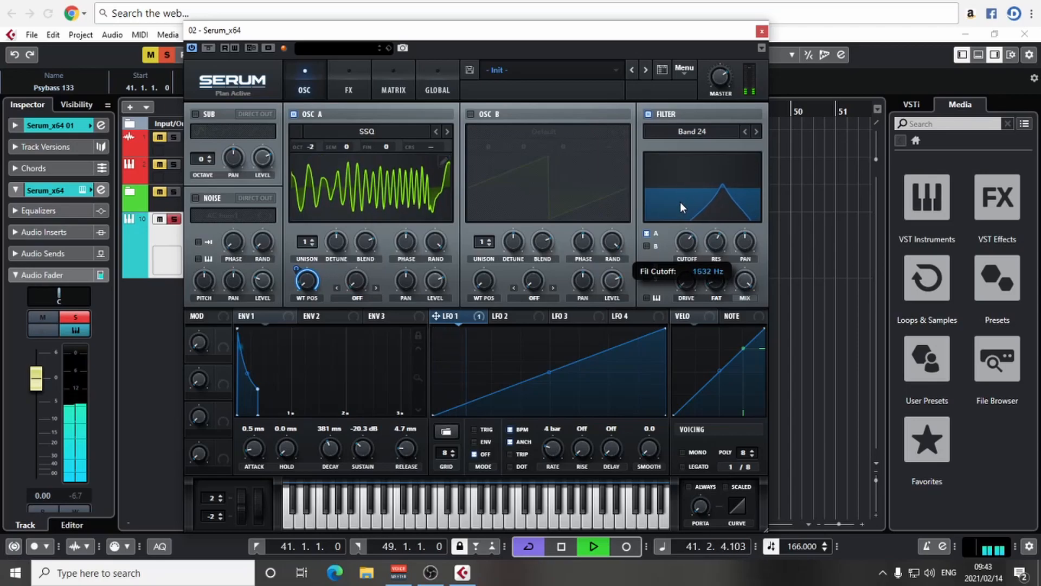
Assign LFO 2 to the filter cutoff and adjust the cutoff and modulation range while checking the loop
{"action": "left_click", "coordinate": [537, 317]}
{"action": "key", "text": "space"}
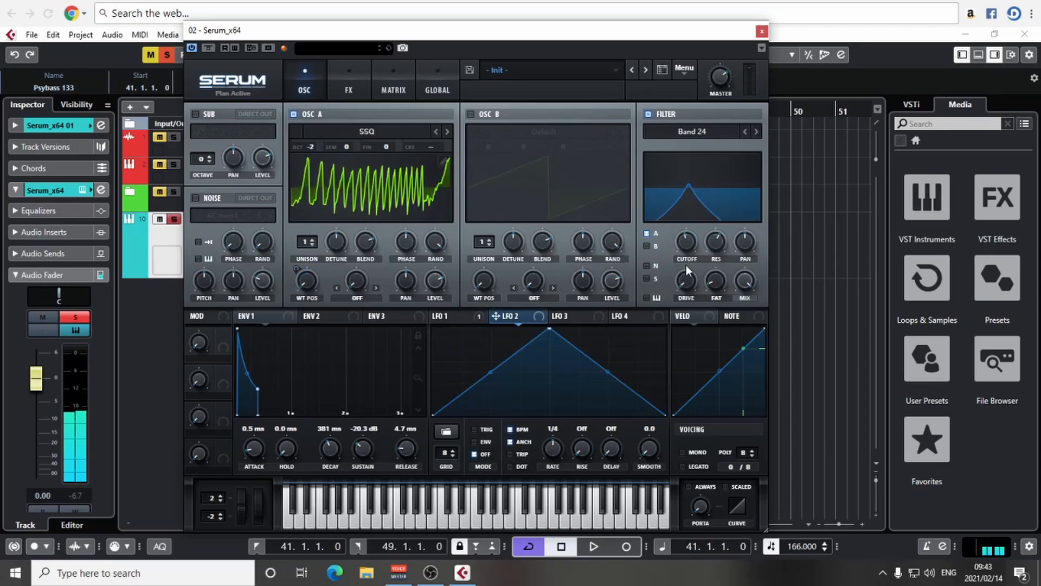
{"action": "key", "text": "space"}
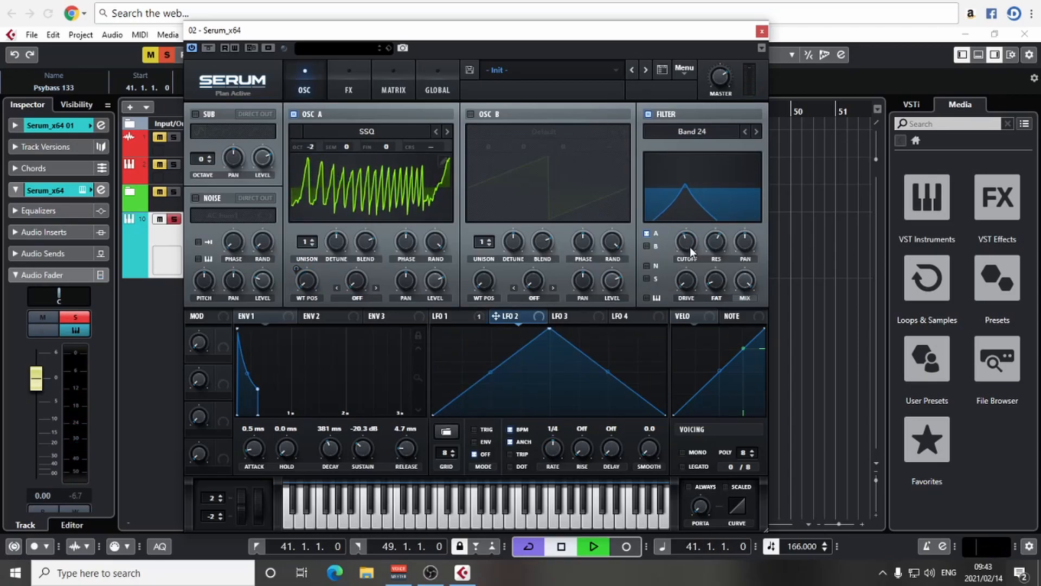
{"action": "mouse_move", "coordinate": [688, 248]}
{"action": "left_click_drag", "start_coordinate": [688, 262], "coordinate": [676, 230]}
{"action": "key", "text": "space"}
{"action": "key", "text": "space"}
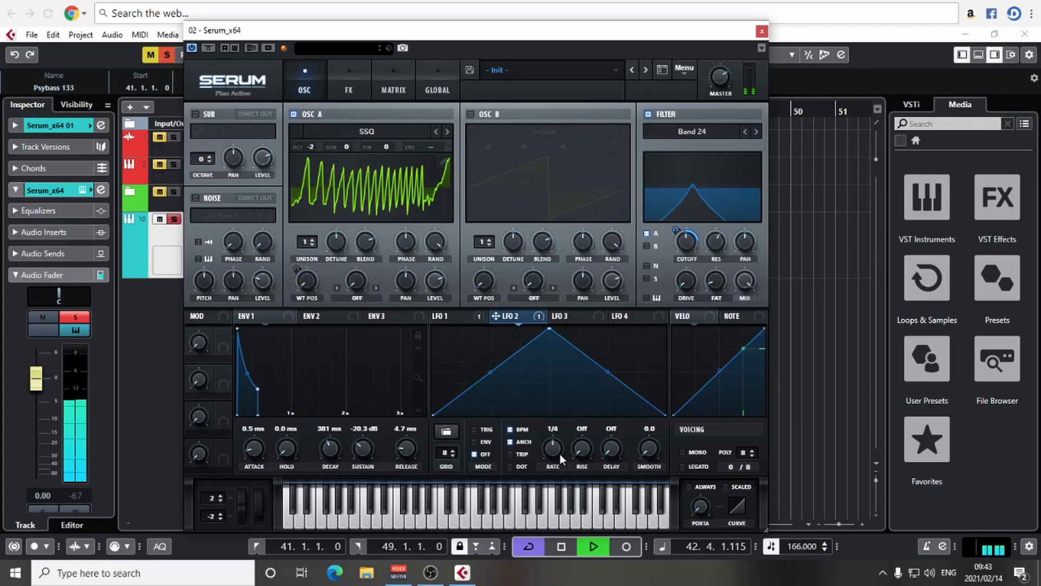
Set LFO 2's rate to one bar and draw an irregular stepped pattern across its shape
{"action": "left_click_drag", "start_coordinate": [559, 454], "coordinate": [558, 464]}
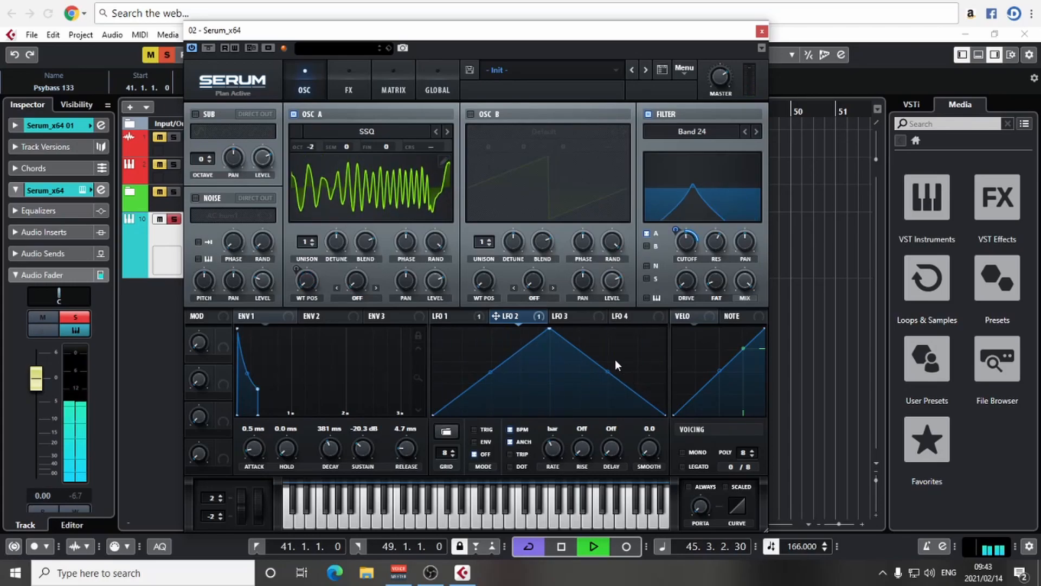
{"action": "mouse_move", "coordinate": [450, 362]}
{"action": "left_mouse_down"}
{"action": "mouse_move", "coordinate": [488, 349]}
{"action": "mouse_move", "coordinate": [632, 390]}
{"action": "mouse_move", "coordinate": [509, 382]}
{"action": "mouse_move", "coordinate": [630, 341]}
{"action": "mouse_move", "coordinate": [583, 365]}
{"action": "left_mouse_up"}
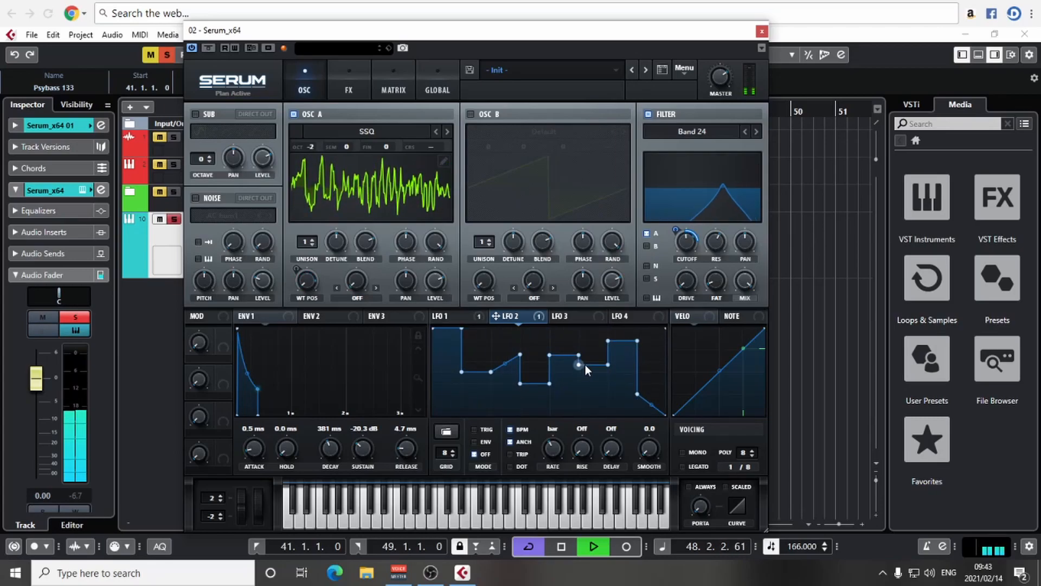
Refine LFO 2's stepped pattern by flattening the last step low and lowering the first and sixth steps
{"action": "left_click", "coordinate": [653, 363], "text": "shift"}
{"action": "left_click", "coordinate": [649, 386], "text": "shift"}
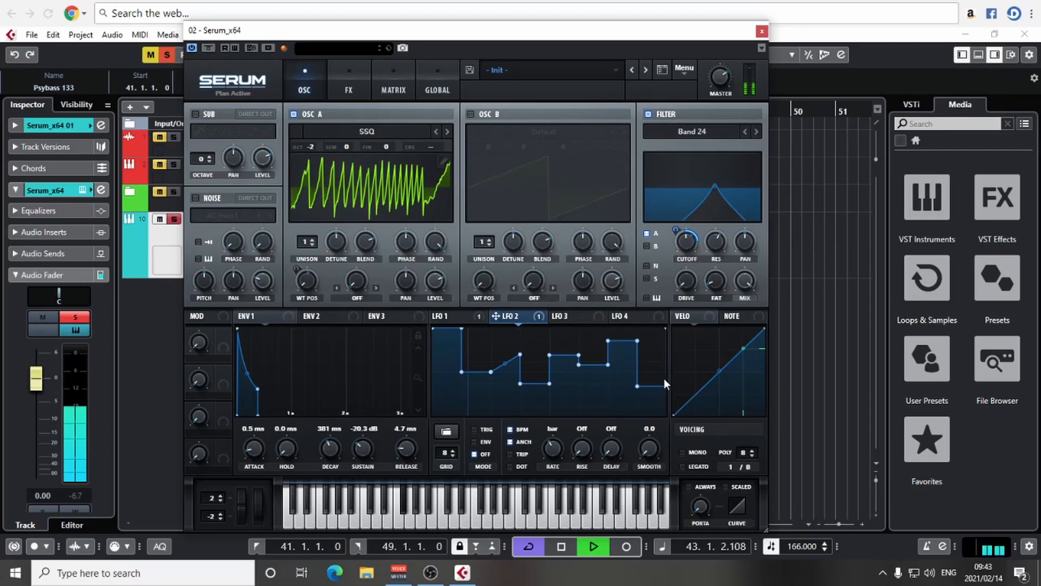
{"action": "left_click", "coordinate": [453, 347], "text": "shift"}
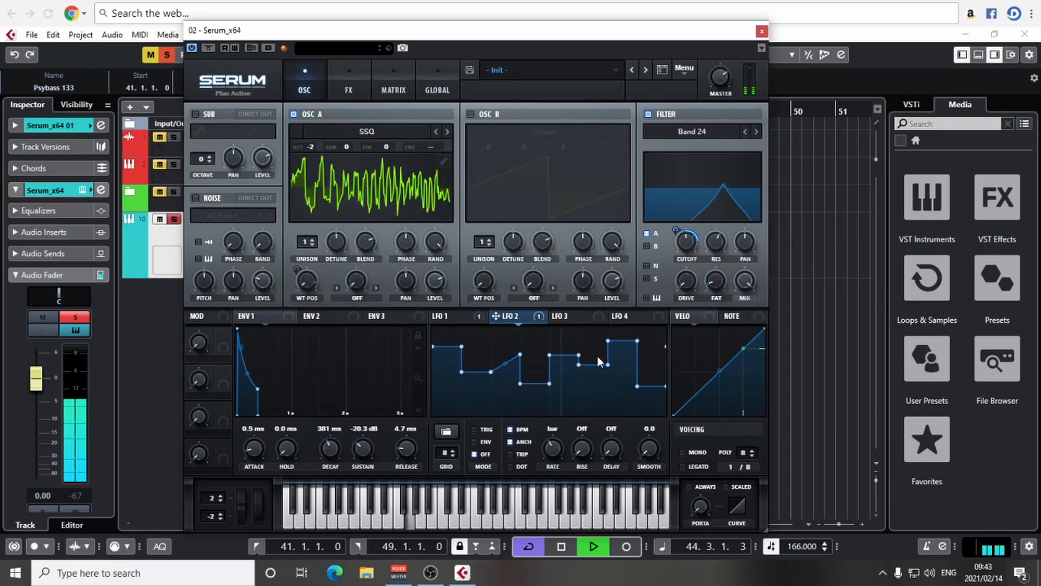
{"action": "left_click_drag", "start_coordinate": [591, 342], "coordinate": [592, 318]}
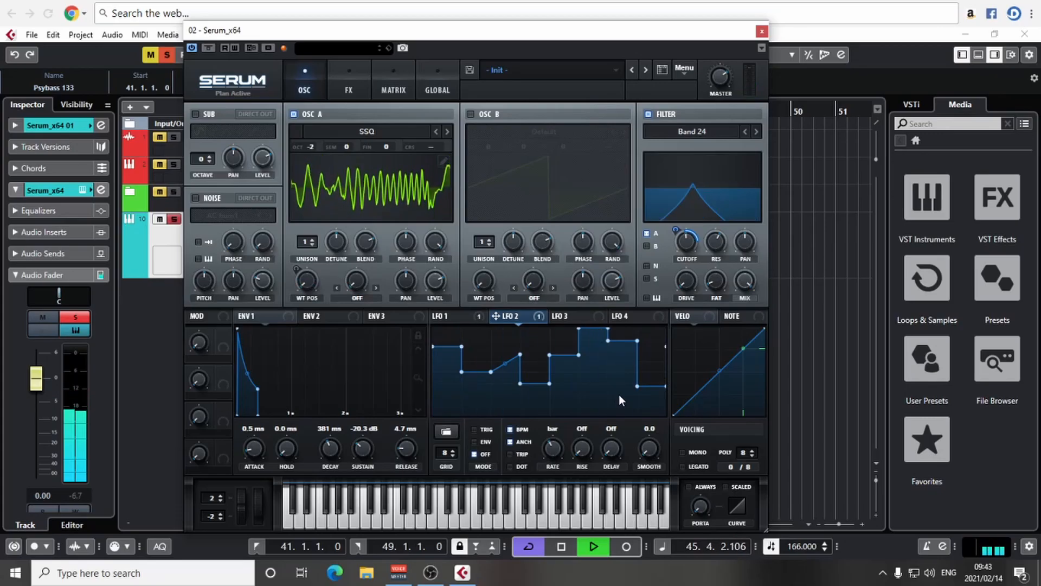
{"action": "left_click", "coordinate": [601, 362], "text": "shift"}
{"action": "left_click", "coordinate": [603, 374], "text": "shift"}
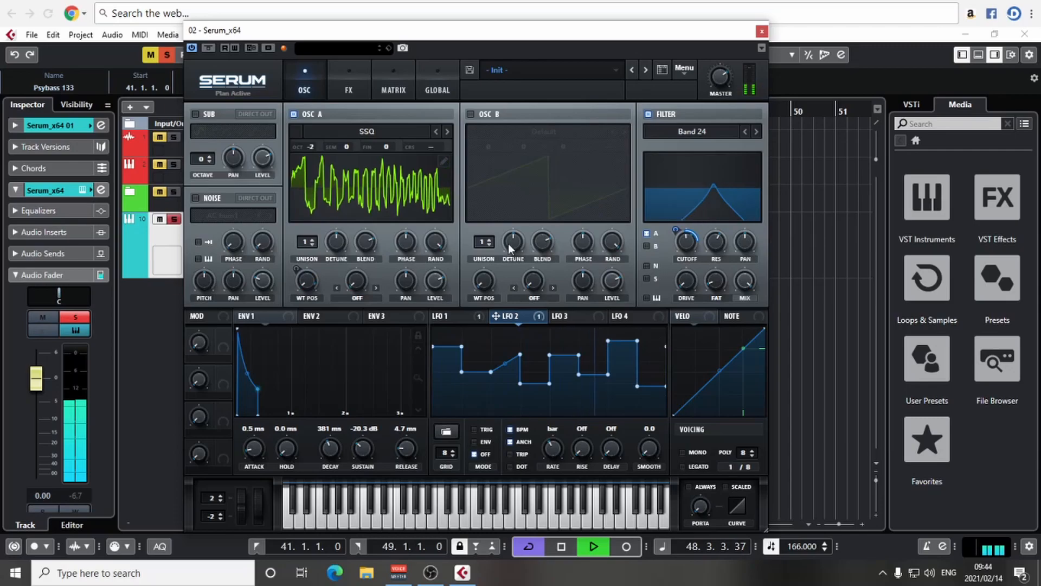
Try oscillator A at octave -3 and unmute the kick and bass tracks to hear them together
{"action": "left_click_drag", "start_coordinate": [311, 145], "coordinate": [315, 150]}
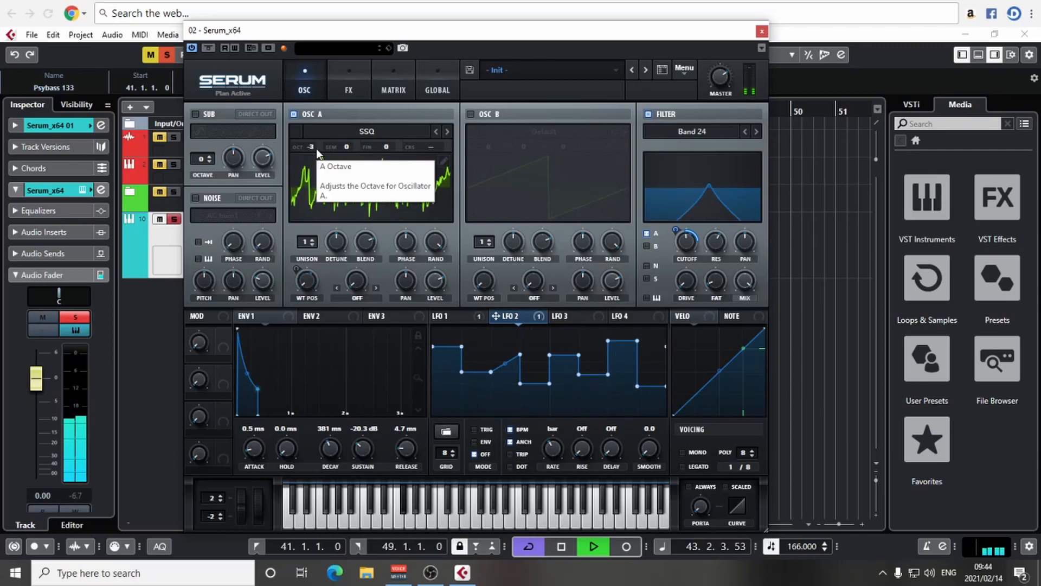
{"action": "left_click", "coordinate": [158, 136]}
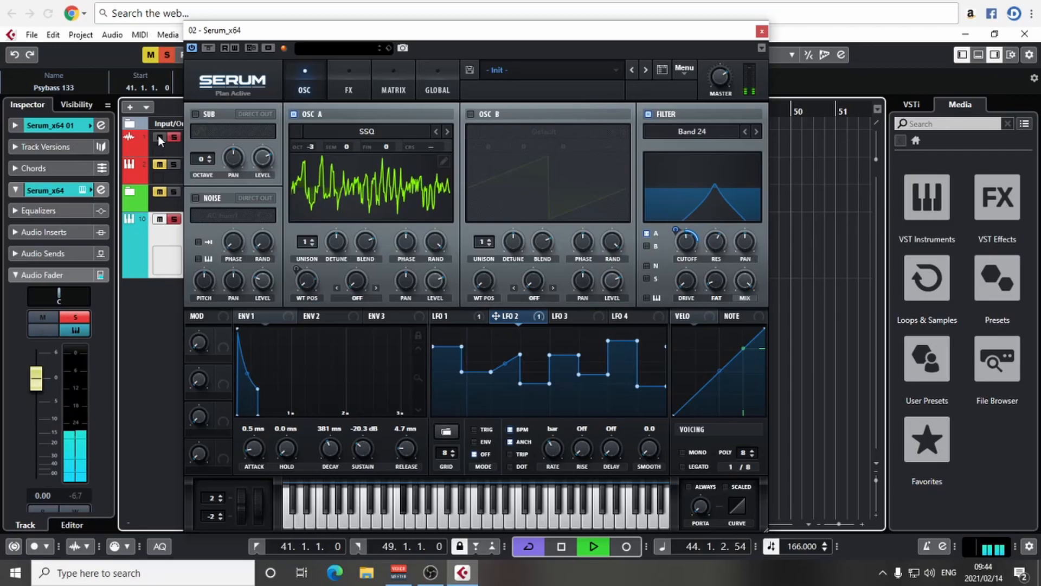
{"action": "left_click", "coordinate": [158, 164]}
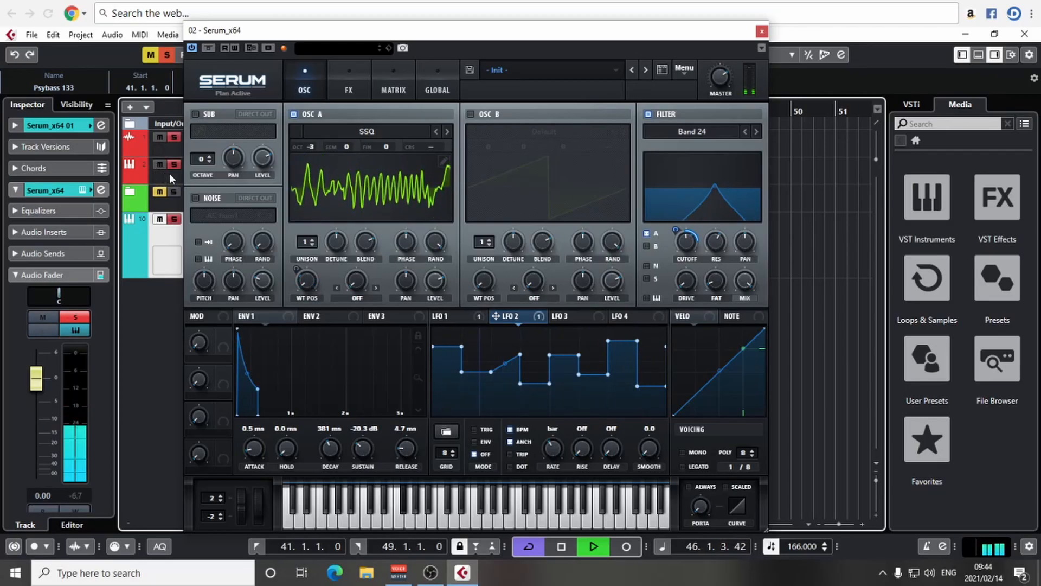
Inspect the bass track's Serum patch and return the lead's oscillator A to octave -2
{"action": "left_click", "coordinate": [169, 174]}
{"action": "left_click", "coordinate": [81, 190]}
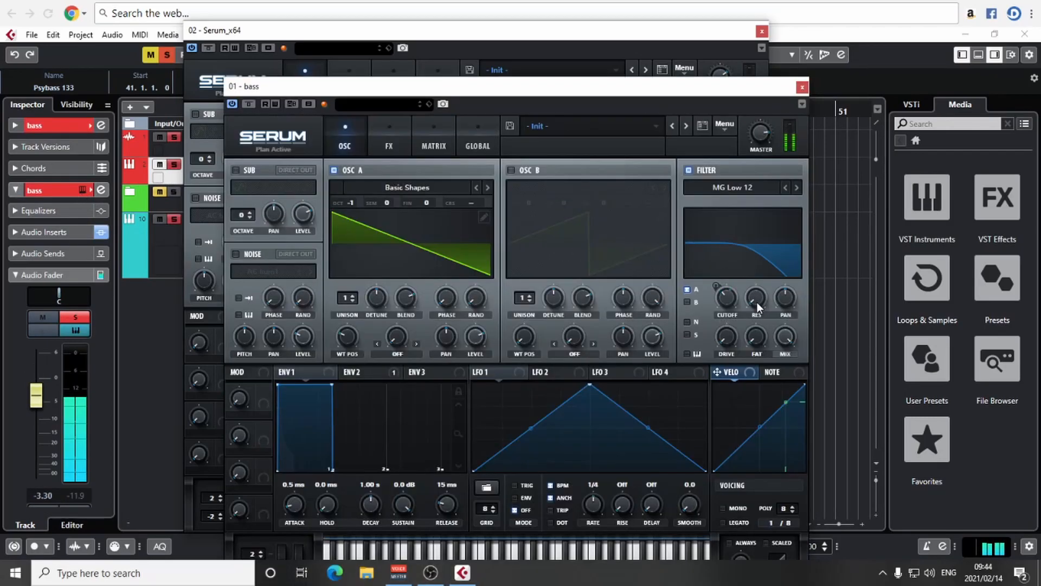
{"action": "left_click", "coordinate": [802, 87]}
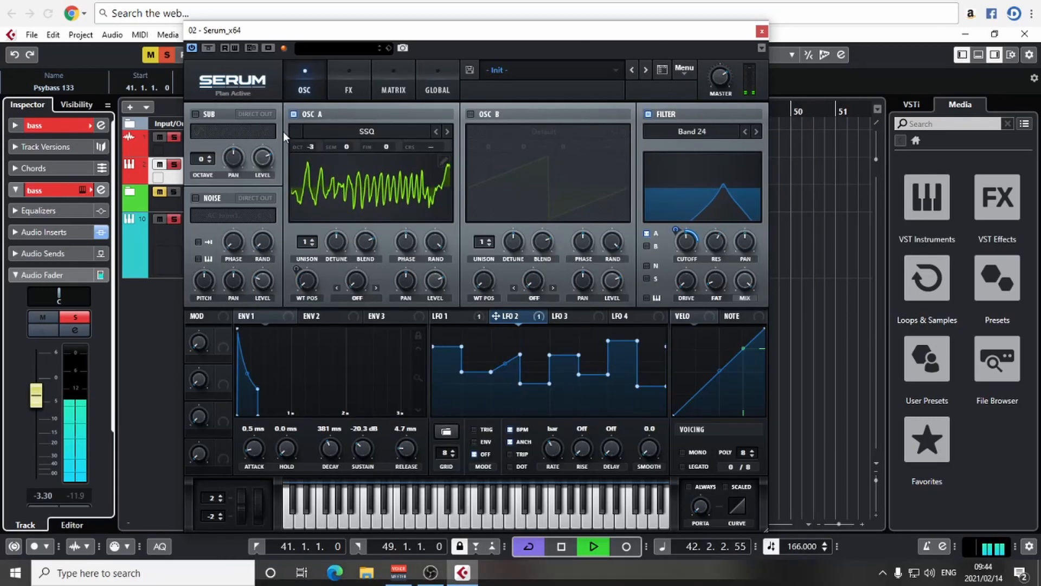
{"action": "left_click", "coordinate": [762, 31]}
Unmute the perc folder track and clear the solo state of all tracks
{"action": "left_click", "coordinate": [158, 192]}
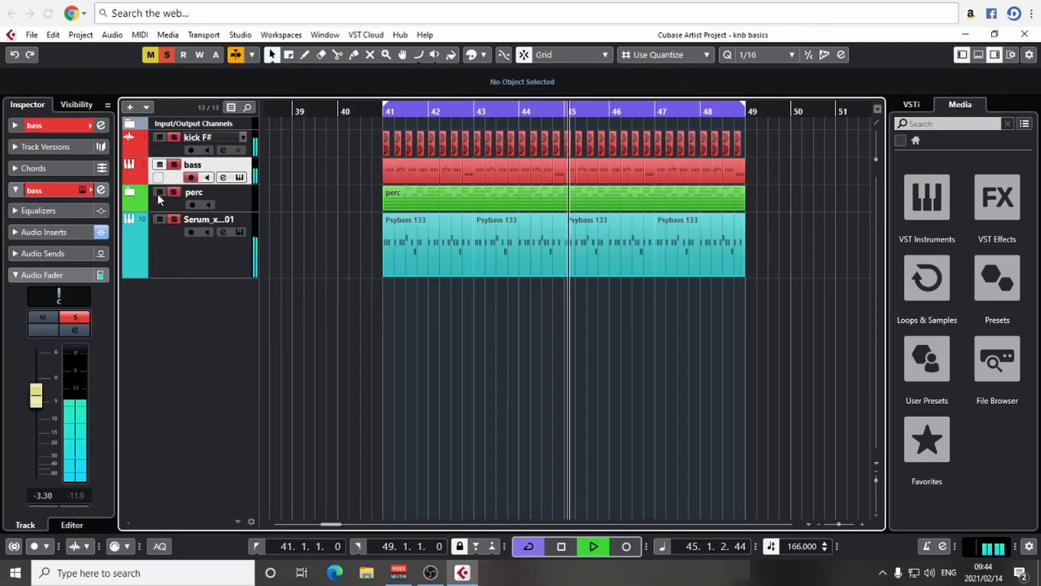
{"action": "left_click", "coordinate": [167, 54]}
Insert FabFilter Pro-Q 3 as the first audio insert on the Serum lead track and stop playback
{"action": "left_click", "coordinate": [199, 232]}
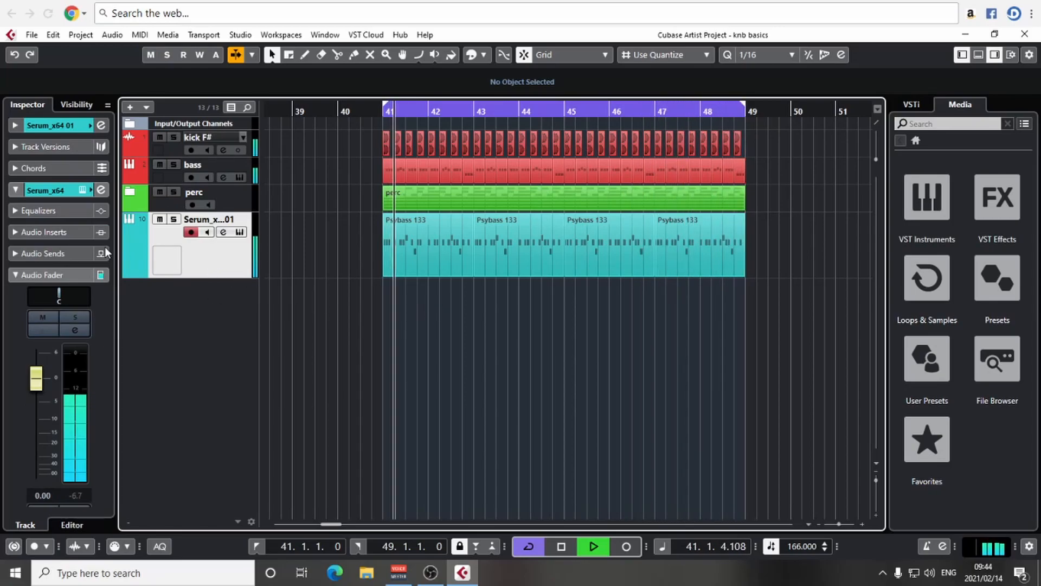
{"action": "left_click", "coordinate": [54, 211]}
{"action": "left_click", "coordinate": [53, 209]}
{"action": "left_click", "coordinate": [52, 235]}
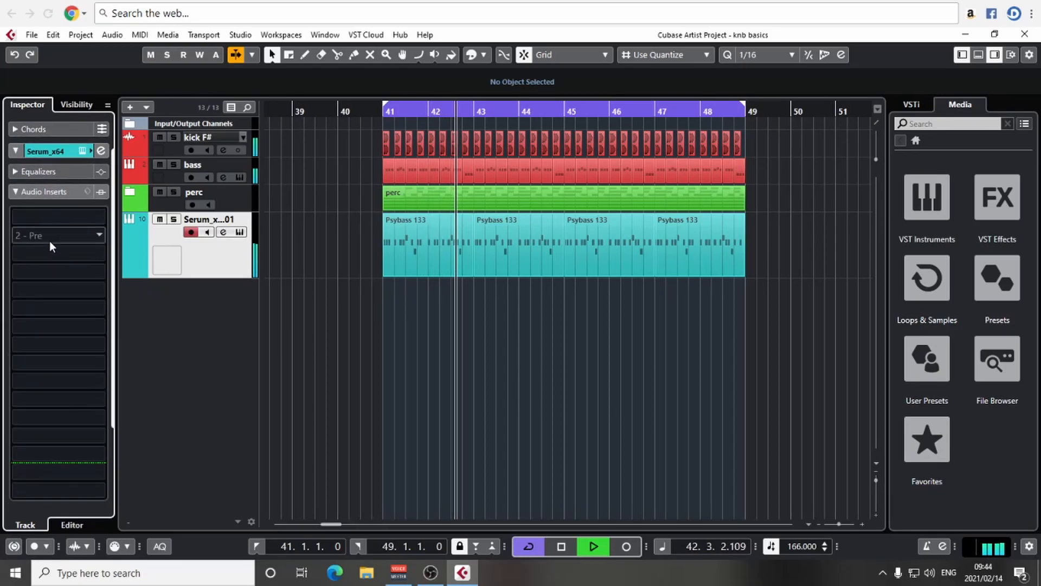
{"action": "left_click", "coordinate": [47, 216]}
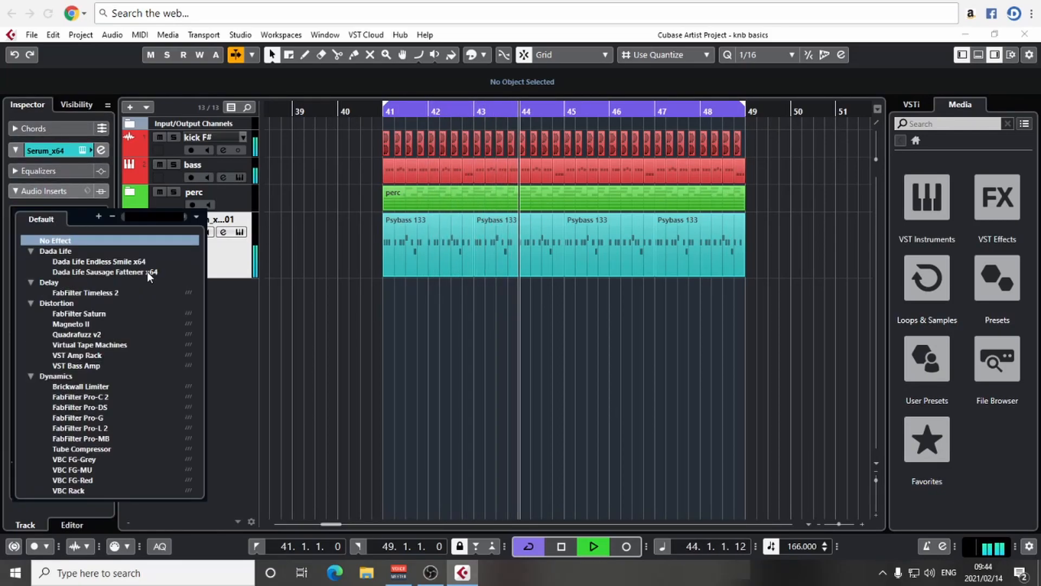
{"action": "type", "text": "e"}
{"action": "key", "text": "BackSpace"}
{"action": "key", "text": "BackSpace"}
{"action": "type", "text": "eq"}
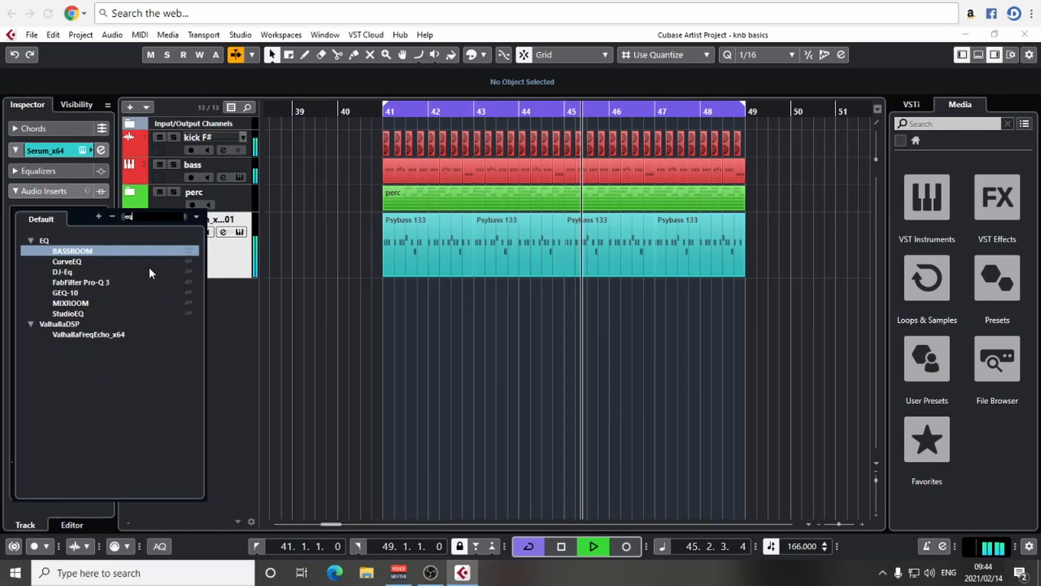
{"action": "left_click", "coordinate": [80, 282]}
{"action": "key", "text": "space"}
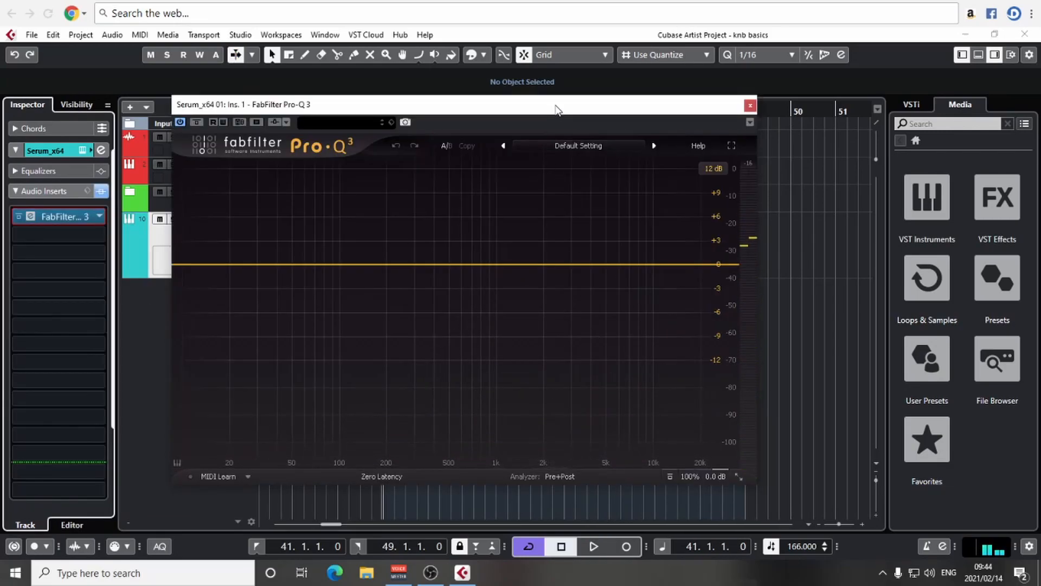
{"action": "left_click_drag", "start_coordinate": [542, 113], "coordinate": [617, 113]}
{"action": "left_click", "coordinate": [81, 151]}
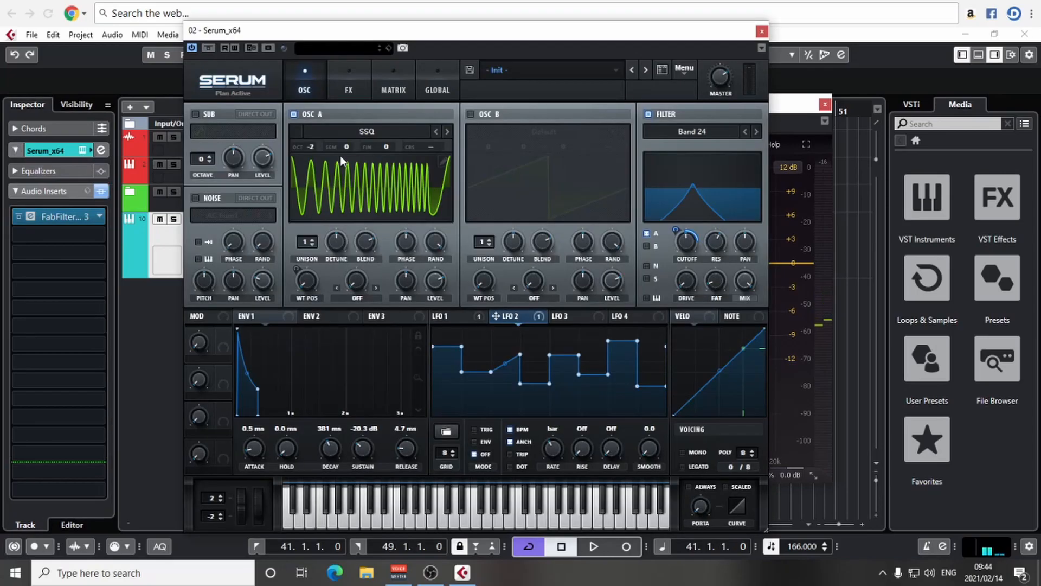
{"action": "left_click", "coordinate": [409, 128]}
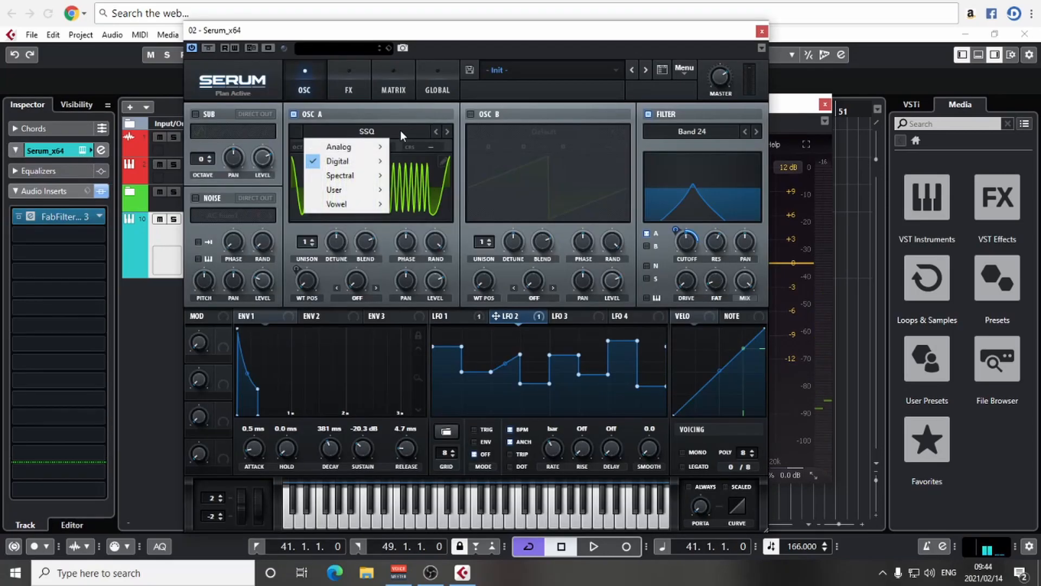
{"action": "left_click", "coordinate": [574, 39]}
{"action": "left_click", "coordinate": [762, 31]}
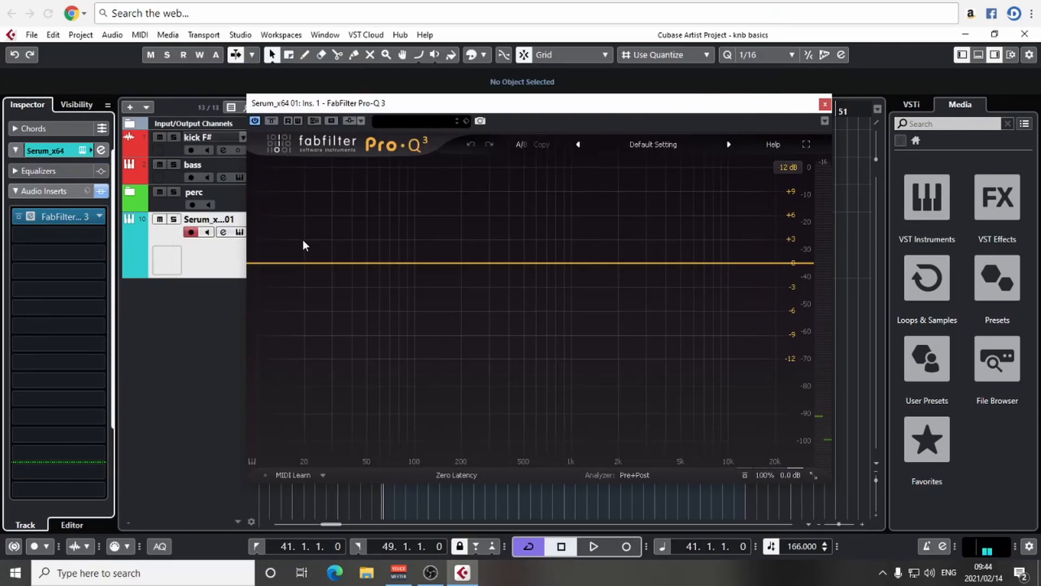
Add a 12 dB/oct low cut at about 238 Hz in Pro-Q 3 during playback and close the EQ
{"action": "key", "text": "space"}
{"action": "left_click_drag", "start_coordinate": [251, 263], "coordinate": [477, 263]}
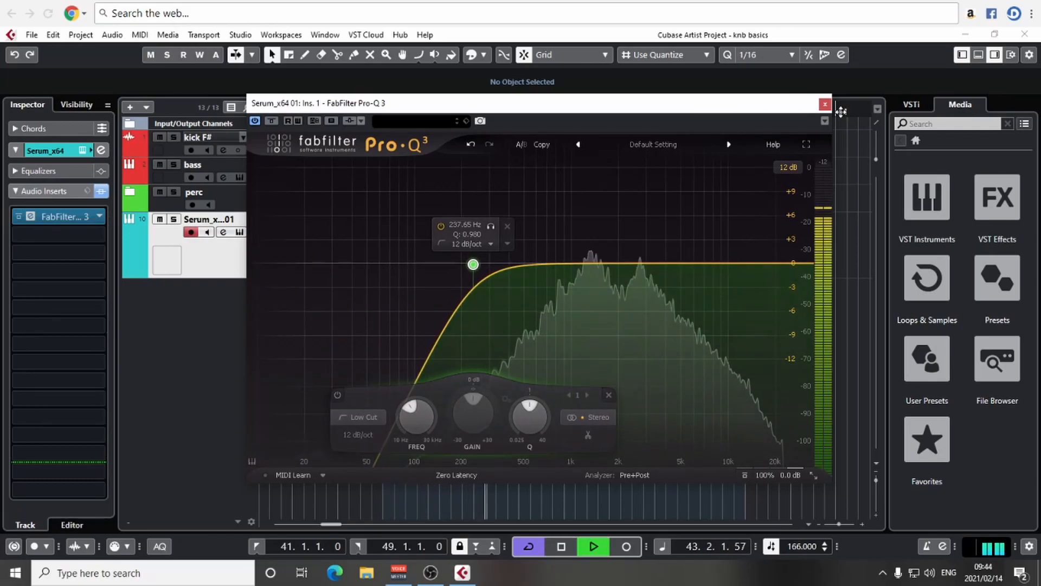
{"action": "left_click", "coordinate": [825, 104]}
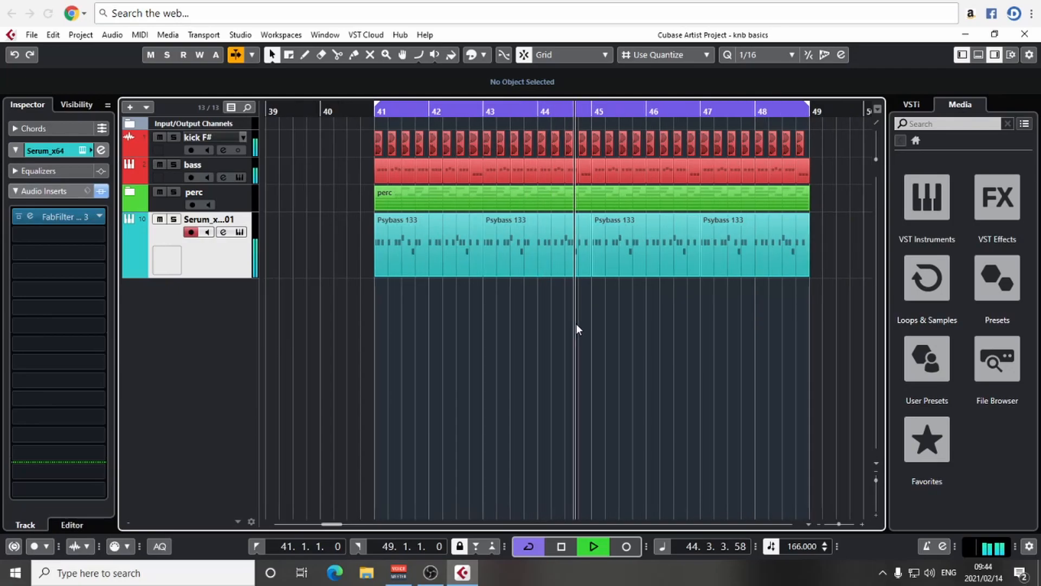
Rename the Serum track as lead 1
{"action": "key", "text": "g"}
{"action": "key", "text": "g"}
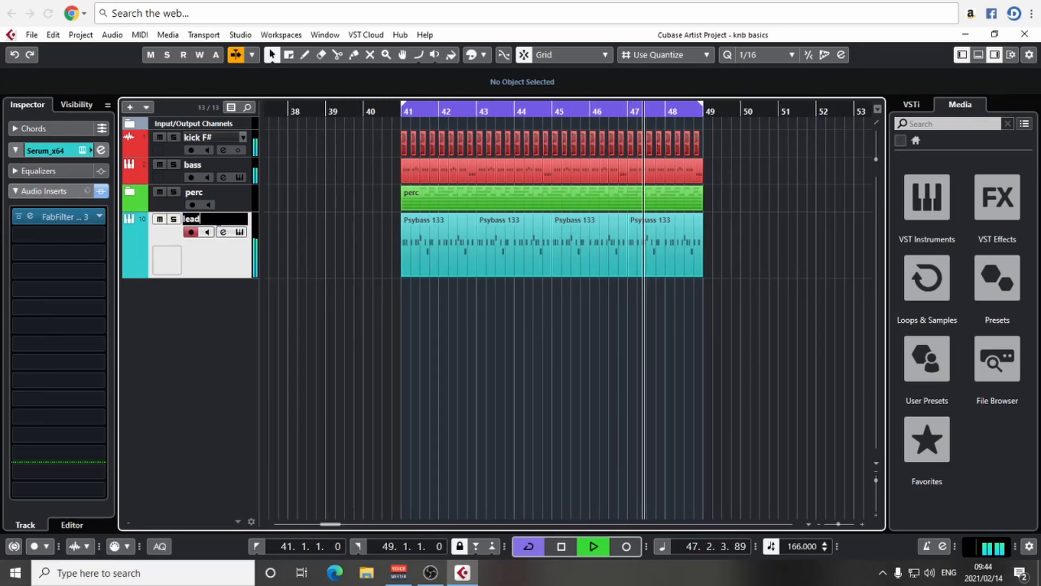
{"action": "left_click", "coordinate": [223, 231]}
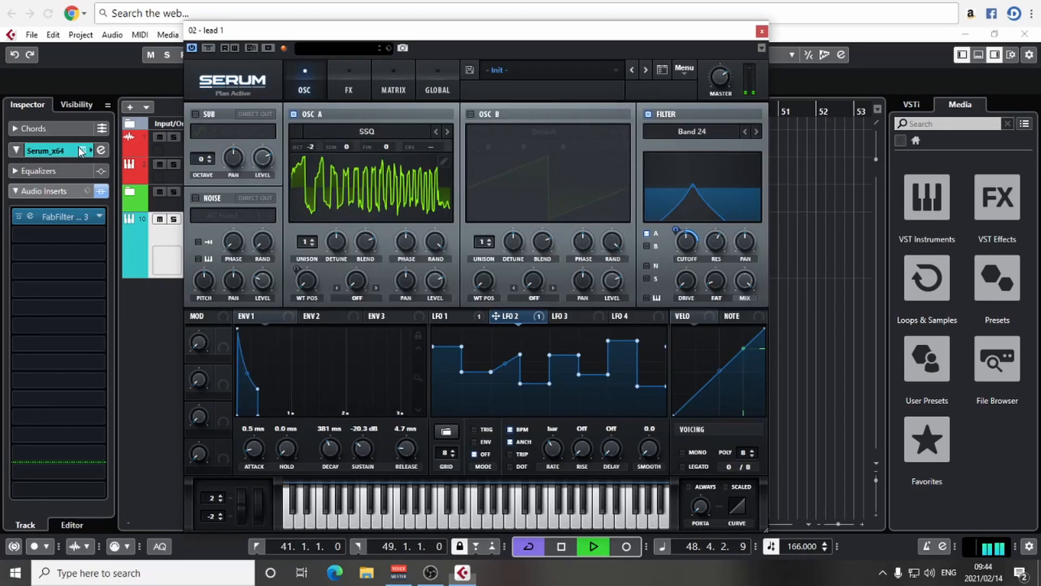
Stop playback and try Serum's delay effect with left and right times linked at dotted 1/8
{"action": "key", "text": "space"}
{"action": "left_click", "coordinate": [361, 86]}
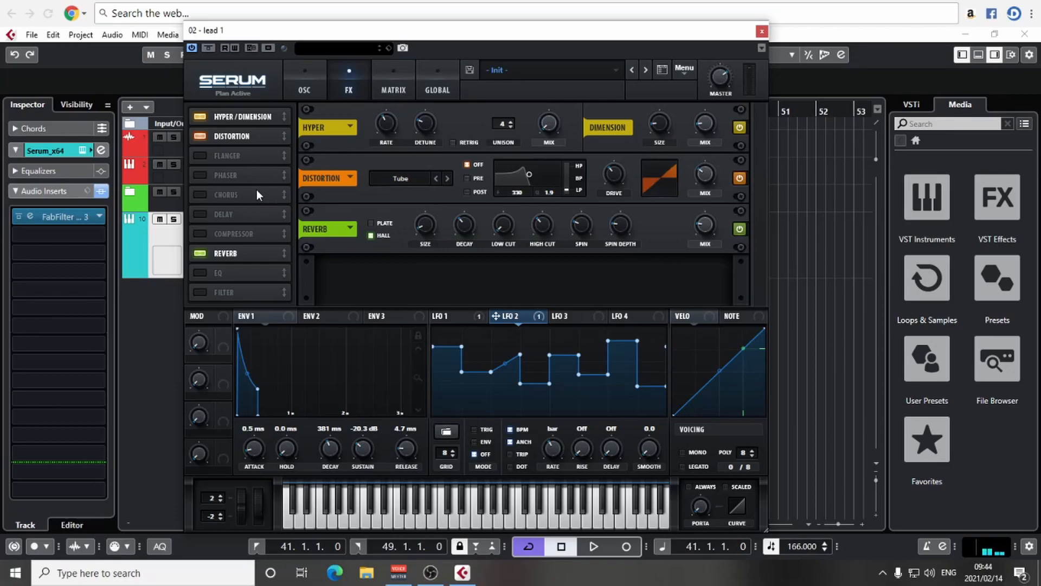
{"action": "left_click", "coordinate": [204, 213]}
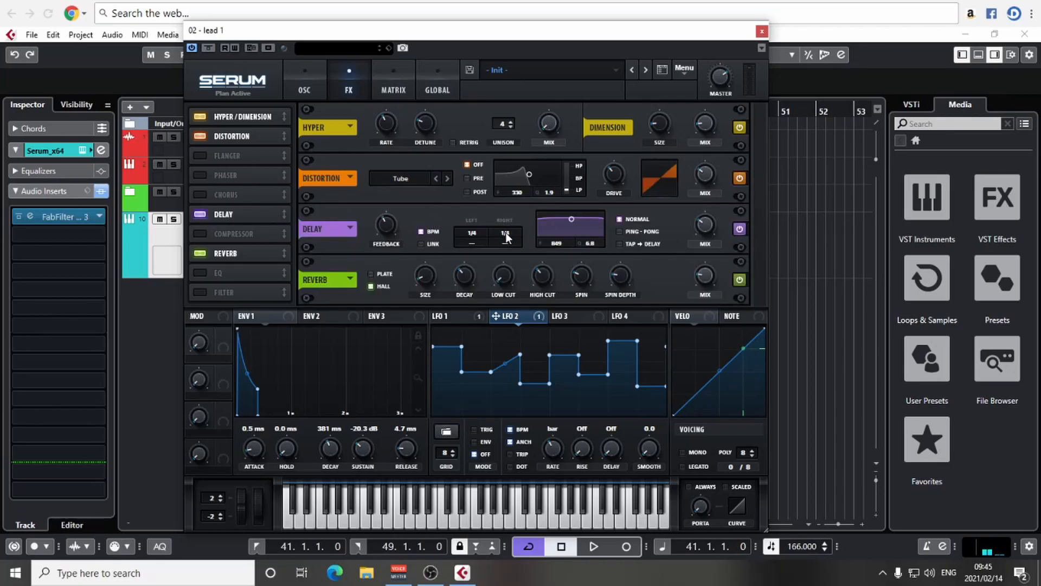
{"action": "left_click_drag", "start_coordinate": [476, 244], "coordinate": [522, 150]}
{"action": "left_click_drag", "start_coordinate": [510, 244], "coordinate": [518, 80]}
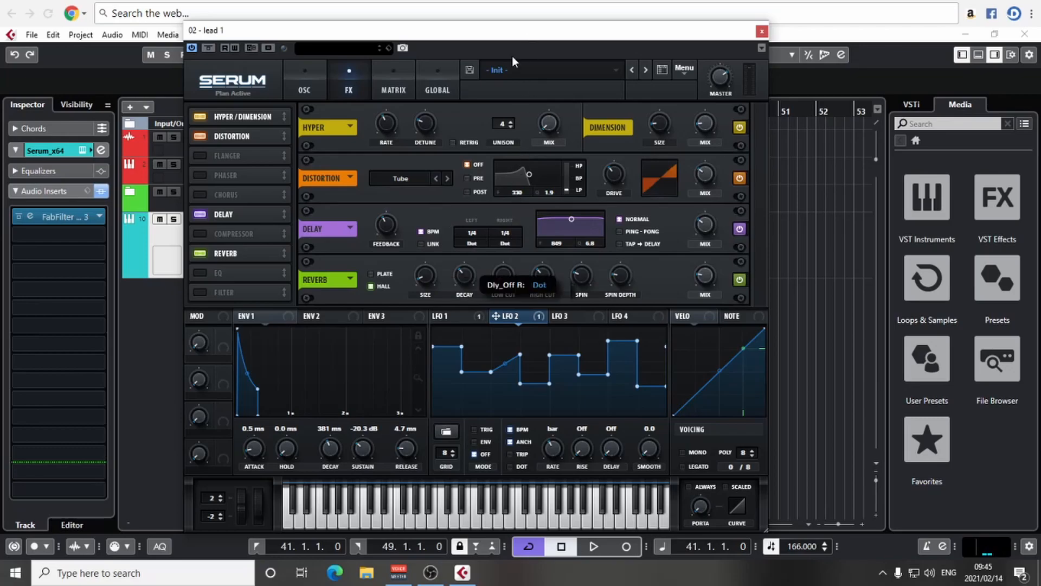
{"action": "left_click", "coordinate": [421, 243]}
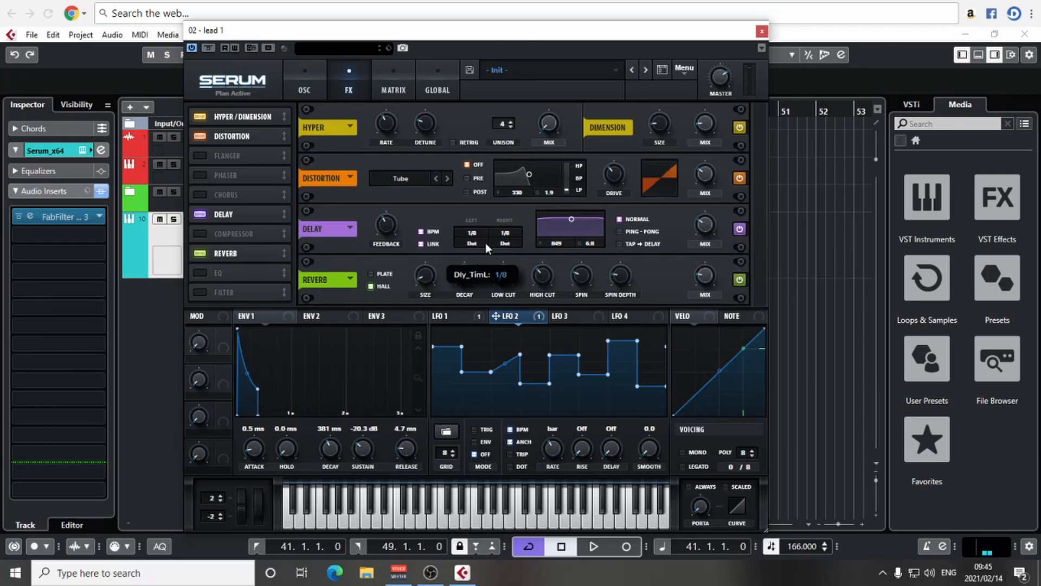
Try the delay in ping-pong mode with its filter at 1095 and 0.8, and switch the delay off
{"action": "left_click", "coordinate": [619, 231]}
{"action": "left_click_drag", "start_coordinate": [572, 220], "coordinate": [576, 238]}
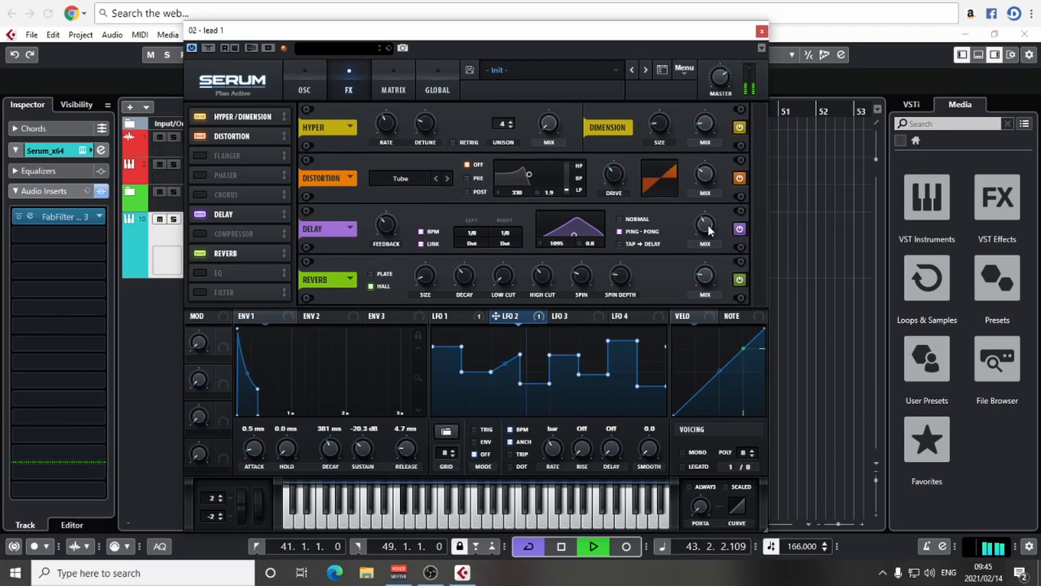
{"action": "key", "text": "space"}
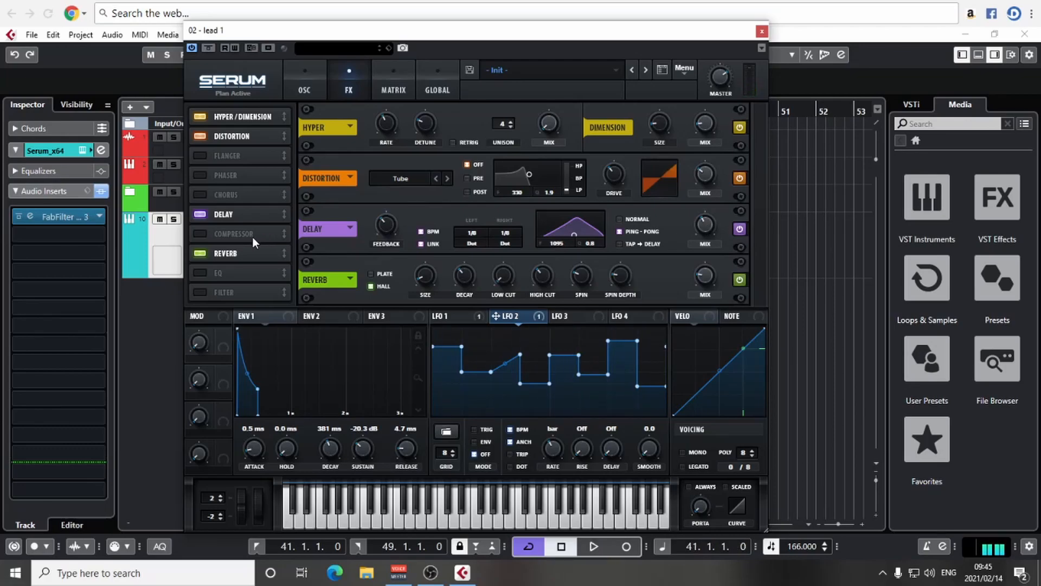
{"action": "left_click", "coordinate": [200, 215]}
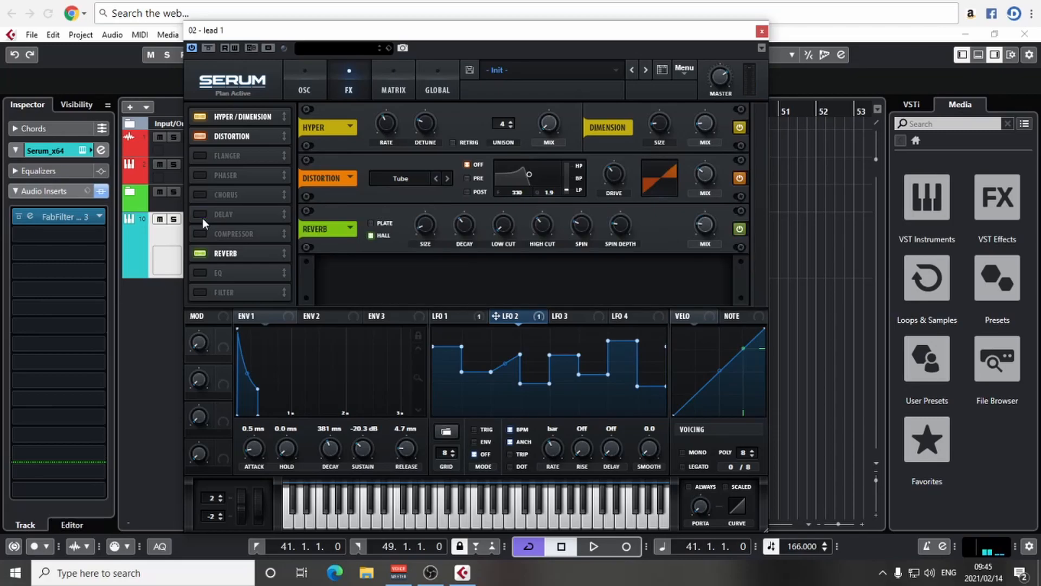
Set Serum's master volume to 80% and lower the lead track's fader to -1.52 dB during playback
{"action": "left_click", "coordinate": [303, 97]}
{"action": "mouse_move", "coordinate": [727, 65]}
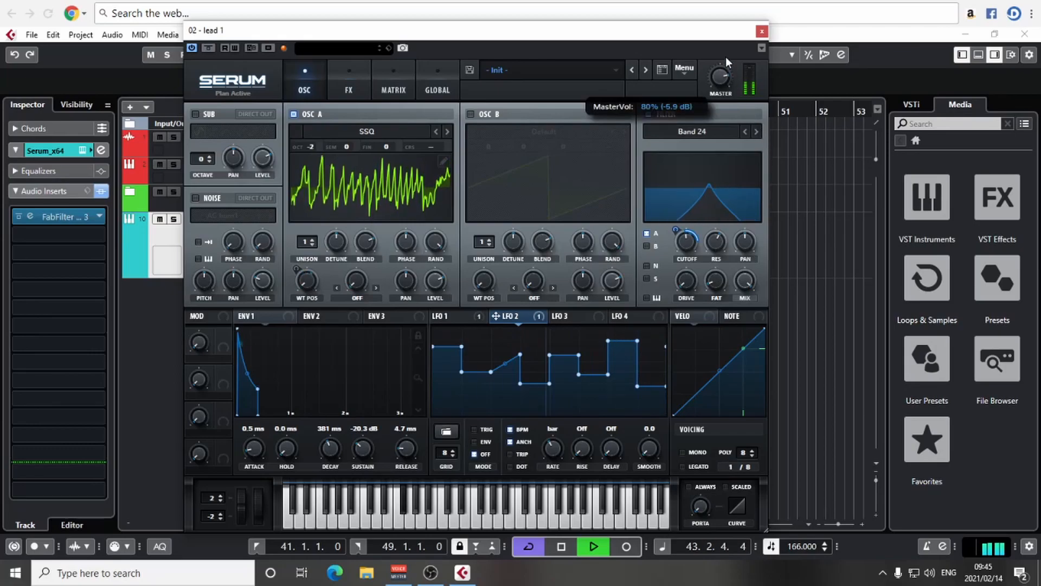
{"action": "left_click", "coordinate": [35, 193]}
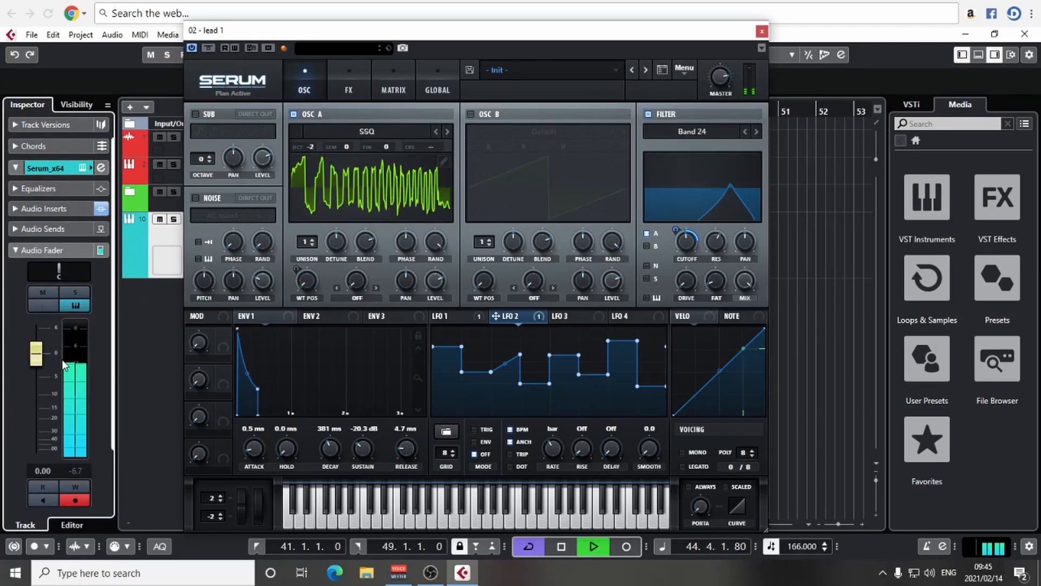
{"action": "left_click", "coordinate": [80, 474]}
{"action": "left_click_drag", "start_coordinate": [41, 356], "coordinate": [41, 366]}
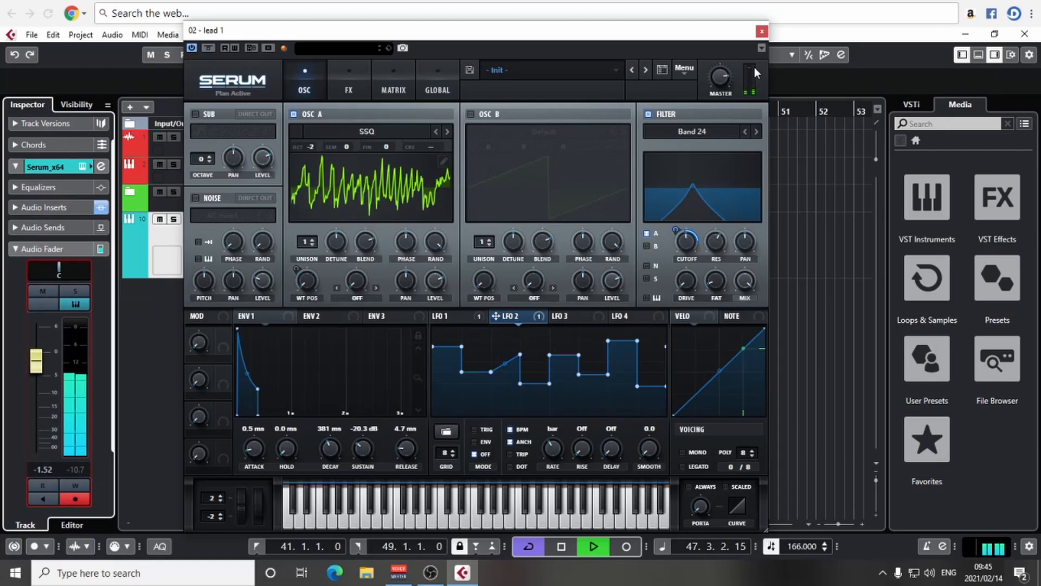
Load the Digital wavetable Scream into oscillator A and restart playback to audition it
{"action": "key", "text": "space"}
{"action": "left_click", "coordinate": [391, 132]}
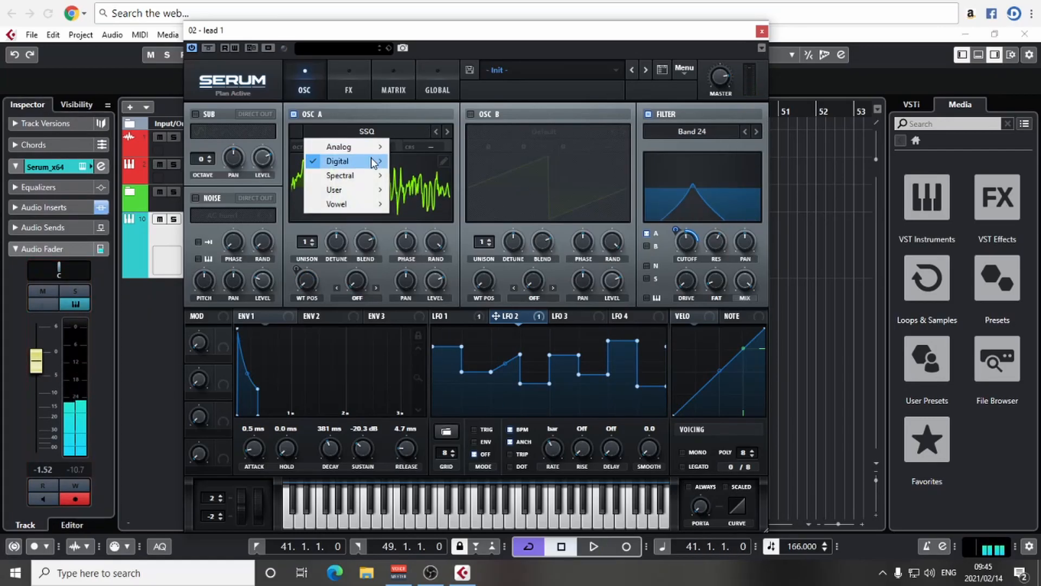
{"action": "mouse_move", "coordinate": [374, 163]}
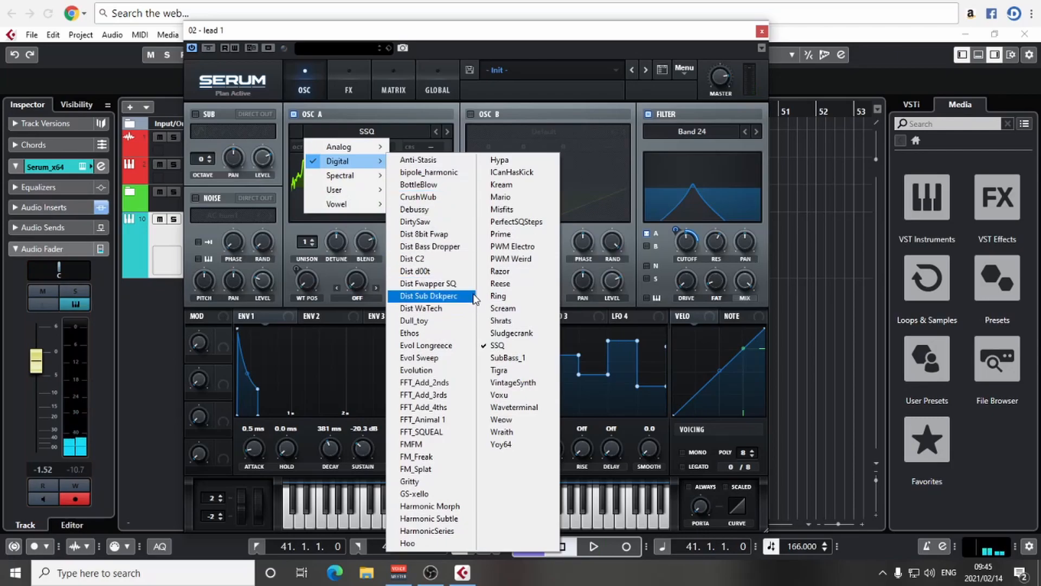
{"action": "left_click", "coordinate": [516, 308]}
{"action": "key", "text": "space"}
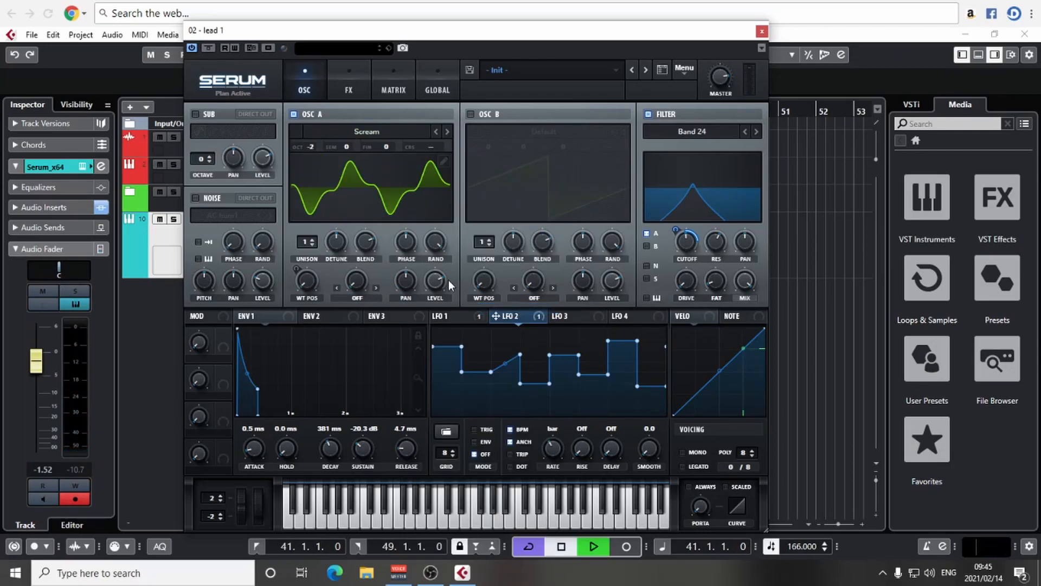
Audition further wavetables in oscillator A during playback, including Shrats, and leave it on SSQ with the octave at -3
{"action": "left_click_drag", "start_coordinate": [314, 144], "coordinate": [313, 171]}
{"action": "left_click", "coordinate": [446, 131]}
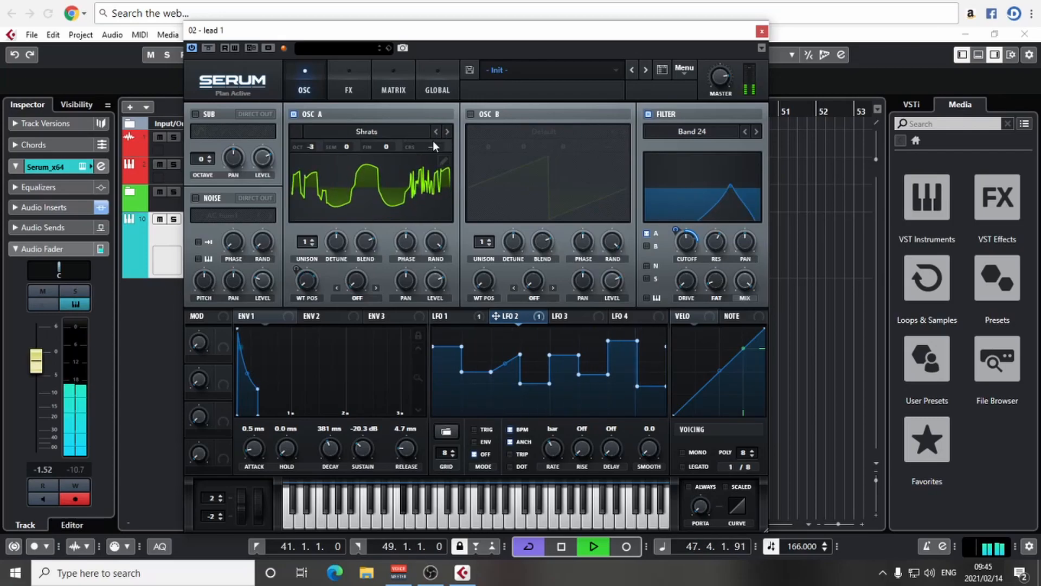
{"action": "left_click_drag", "start_coordinate": [314, 145], "coordinate": [318, 138]}
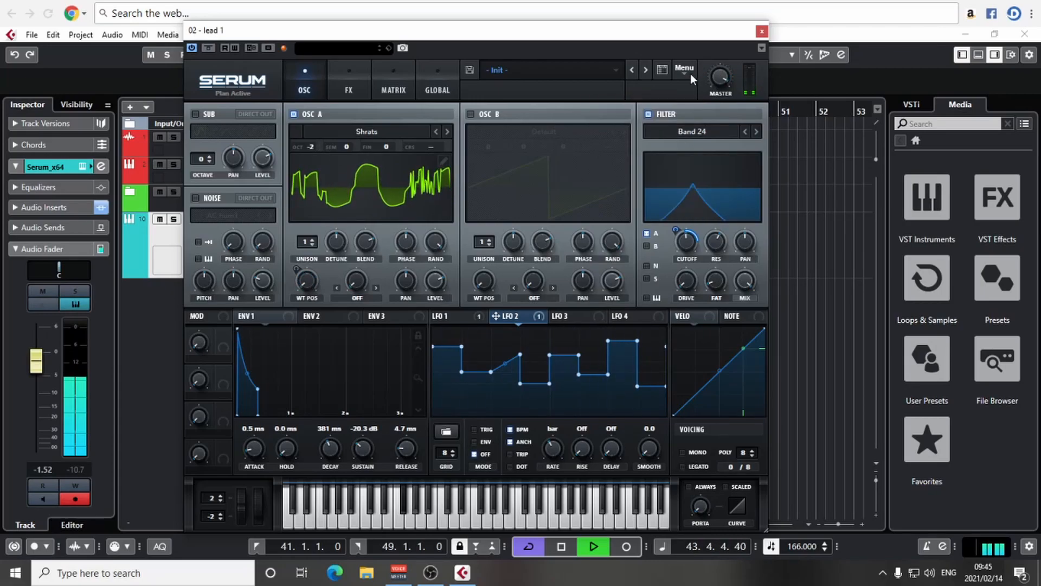
{"action": "left_click", "coordinate": [447, 132]}
{"action": "mouse_move", "coordinate": [313, 150]}
{"action": "left_click_drag", "start_coordinate": [315, 145], "coordinate": [314, 178]}
{"action": "left_click", "coordinate": [447, 131]}
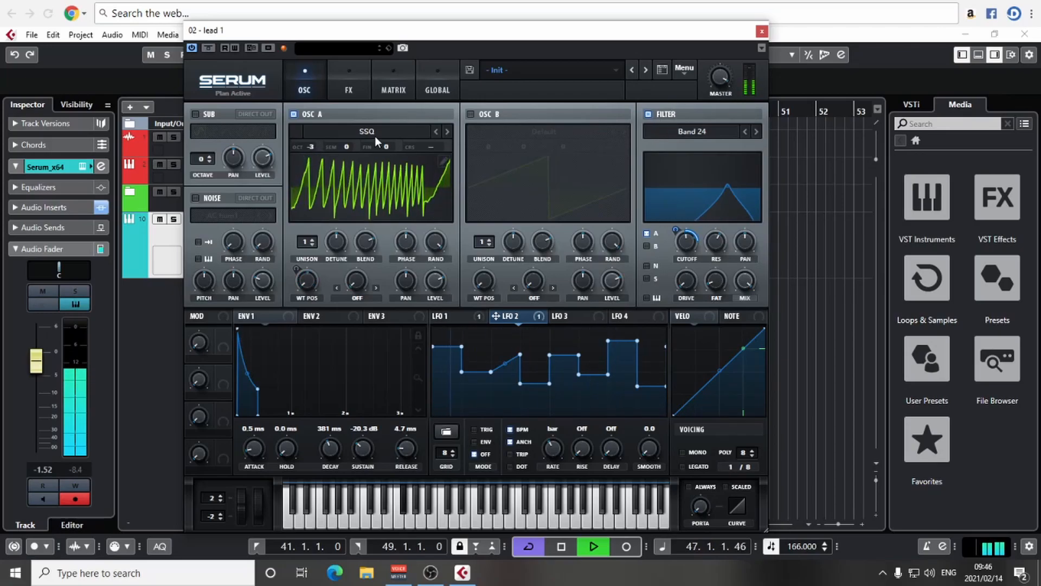
Try the Downsample distortion with drive at 37%, switch the type back to Tube, and close Serum
{"action": "left_click", "coordinate": [359, 91]}
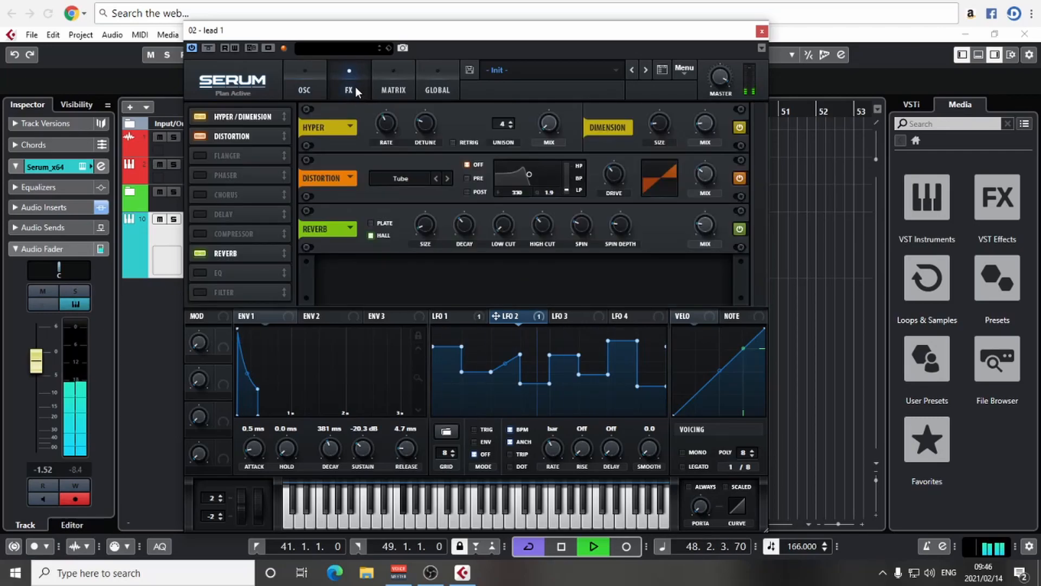
{"action": "left_click", "coordinate": [402, 178]}
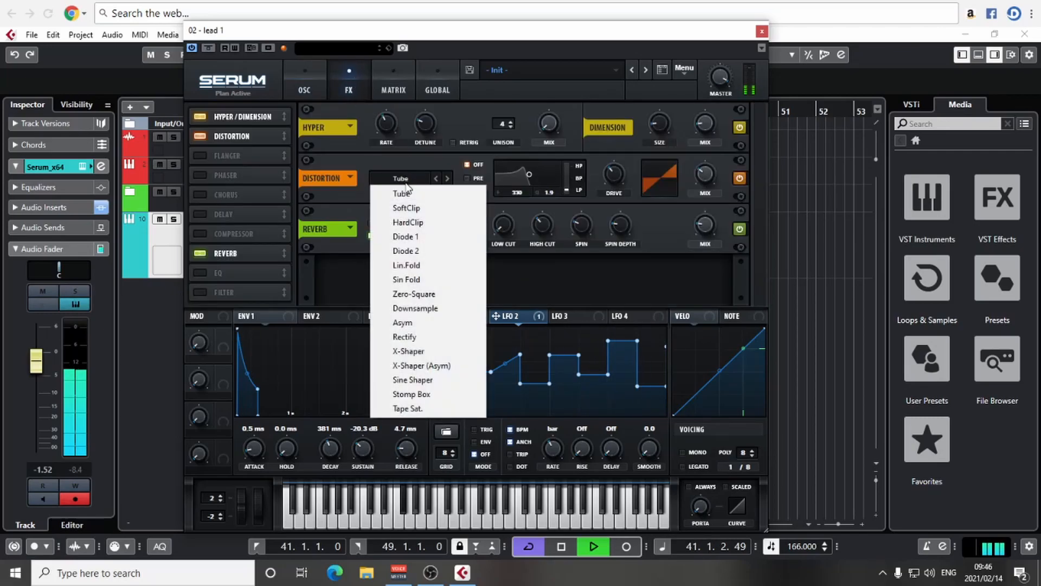
{"action": "left_click", "coordinate": [427, 307]}
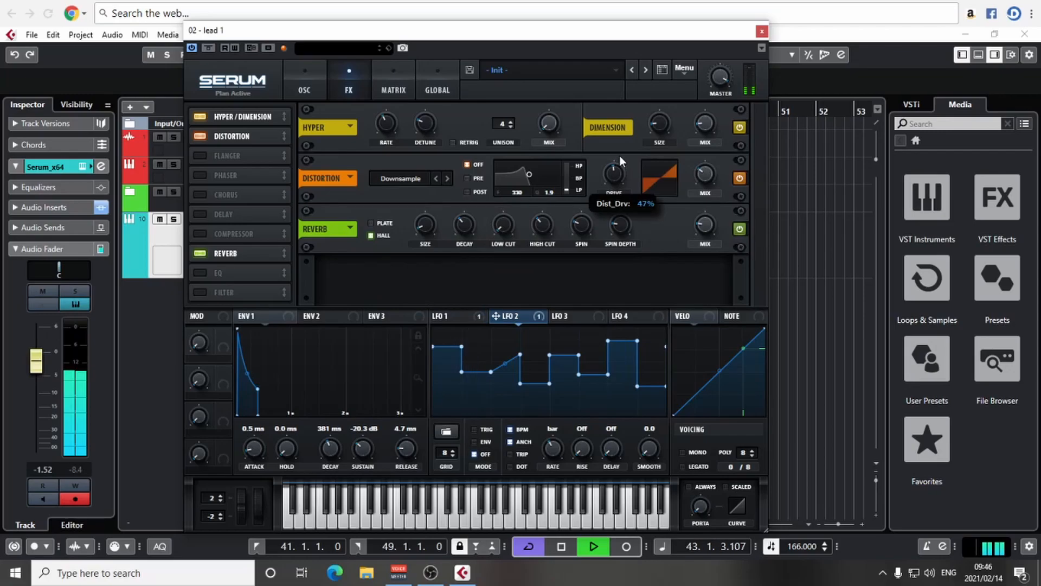
{"action": "left_click_drag", "start_coordinate": [615, 176], "coordinate": [600, 201]}
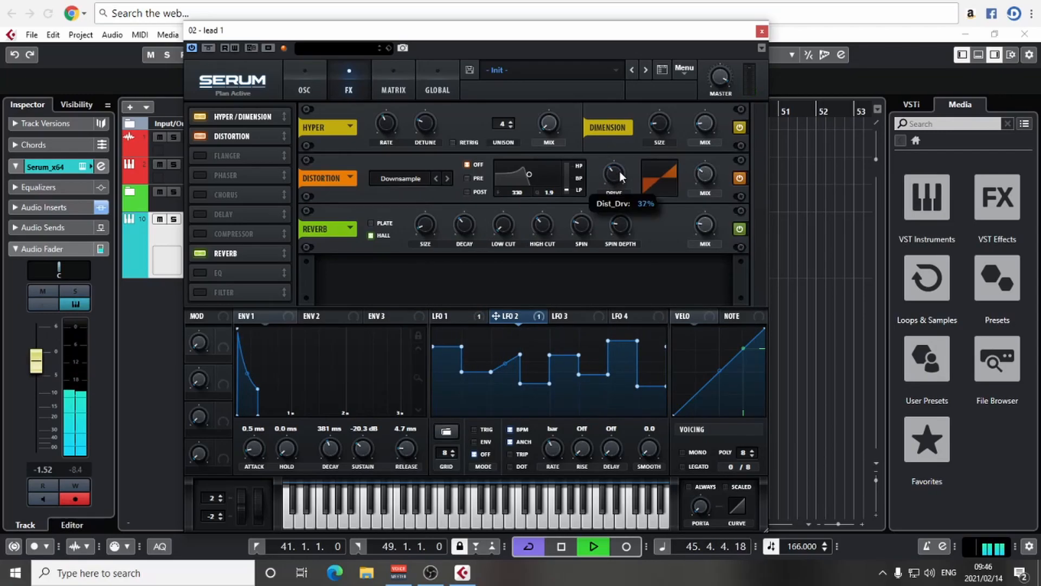
{"action": "left_click", "coordinate": [401, 178]}
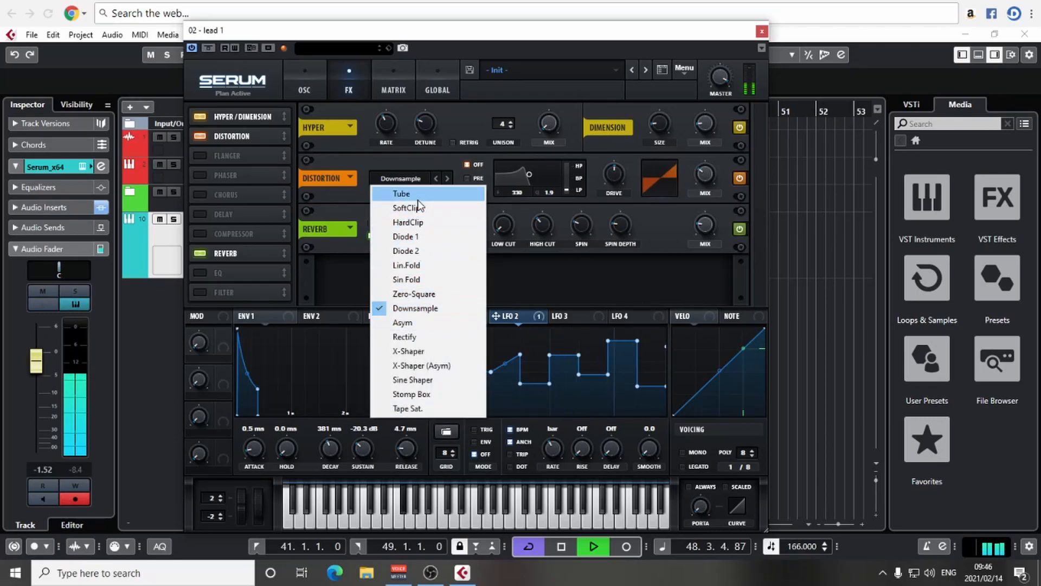
{"action": "left_click", "coordinate": [402, 194]}
{"action": "left_click", "coordinate": [312, 90]}
{"action": "left_click", "coordinate": [762, 33]}
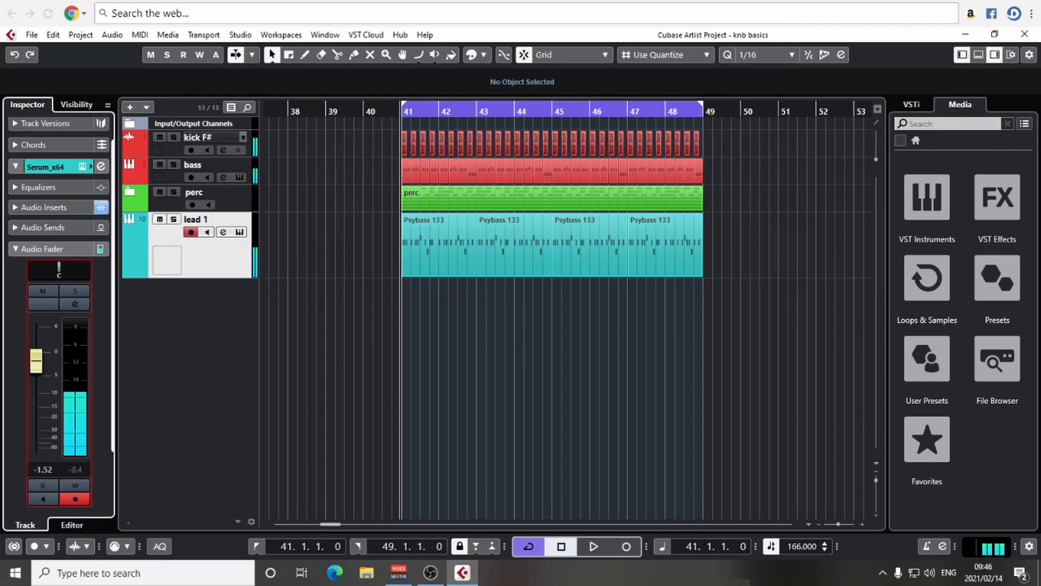
Insert Bitcrusher in the lead 1 track's third insert slot and set its sample divider to 5 during playback
{"action": "left_click", "coordinate": [43, 207]}
{"action": "left_click", "coordinate": [57, 253]}
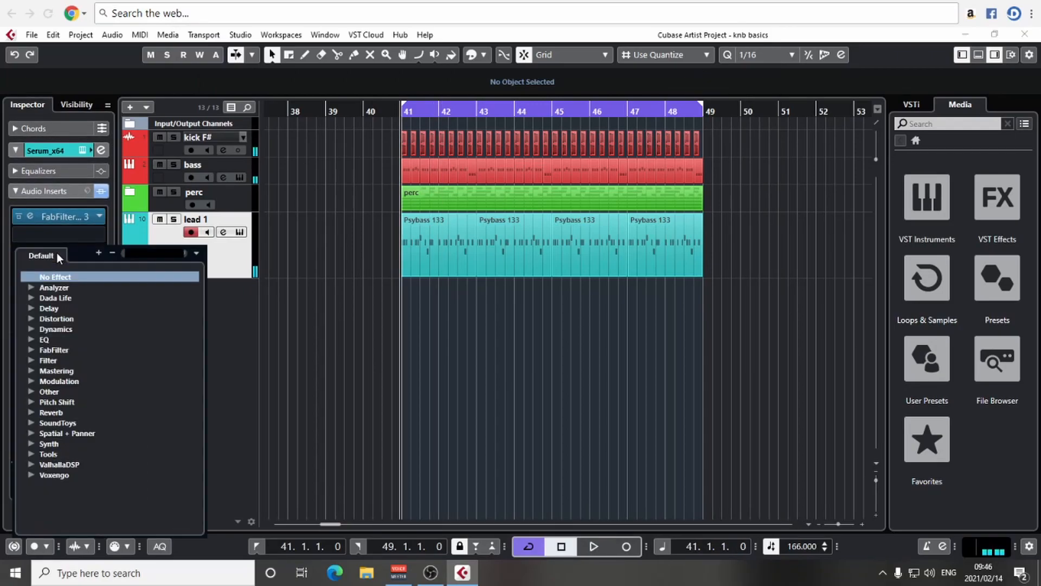
{"action": "type", "text": "bit"}
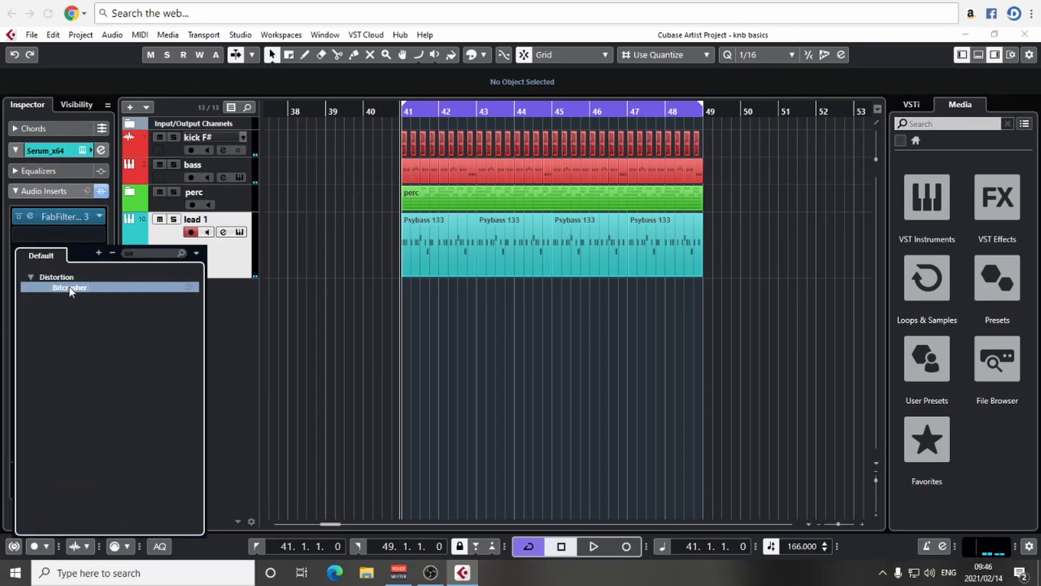
{"action": "left_click", "coordinate": [69, 287]}
{"action": "key", "text": "space"}
{"action": "left_click_drag", "start_coordinate": [521, 285], "coordinate": [524, 265]}
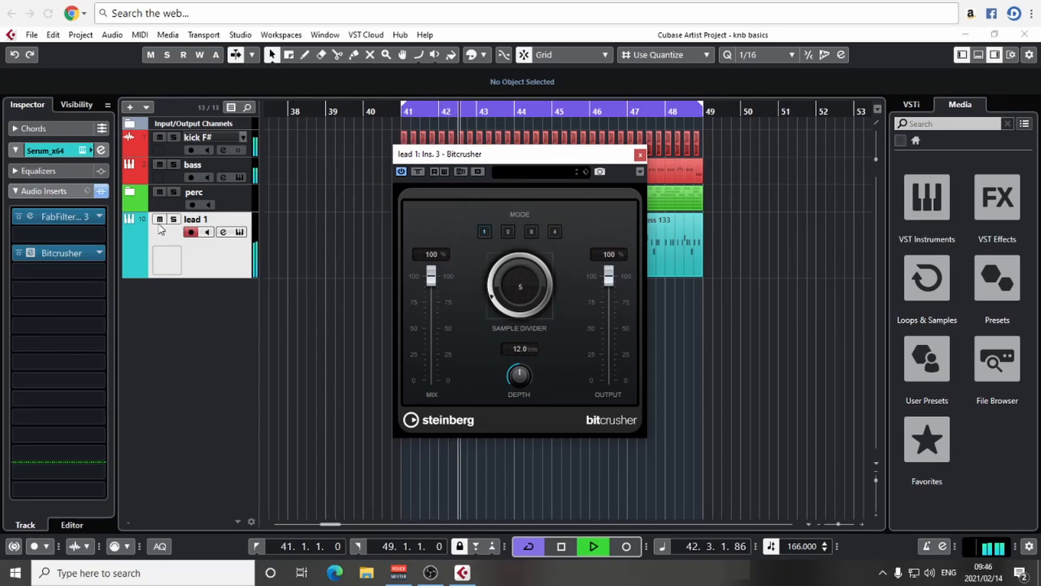
Close Bitcrusher and move the FabFilter insert into the slot below it on the lead 1 track
{"action": "left_click", "coordinate": [640, 156]}
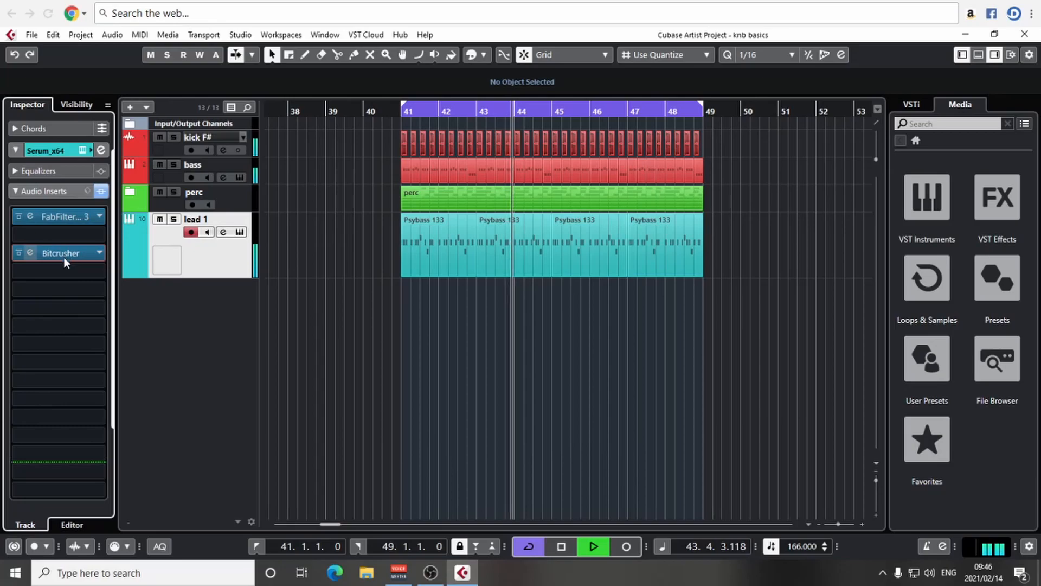
{"action": "left_click_drag", "start_coordinate": [71, 216], "coordinate": [67, 271]}
{"action": "left_click", "coordinate": [359, 330]}
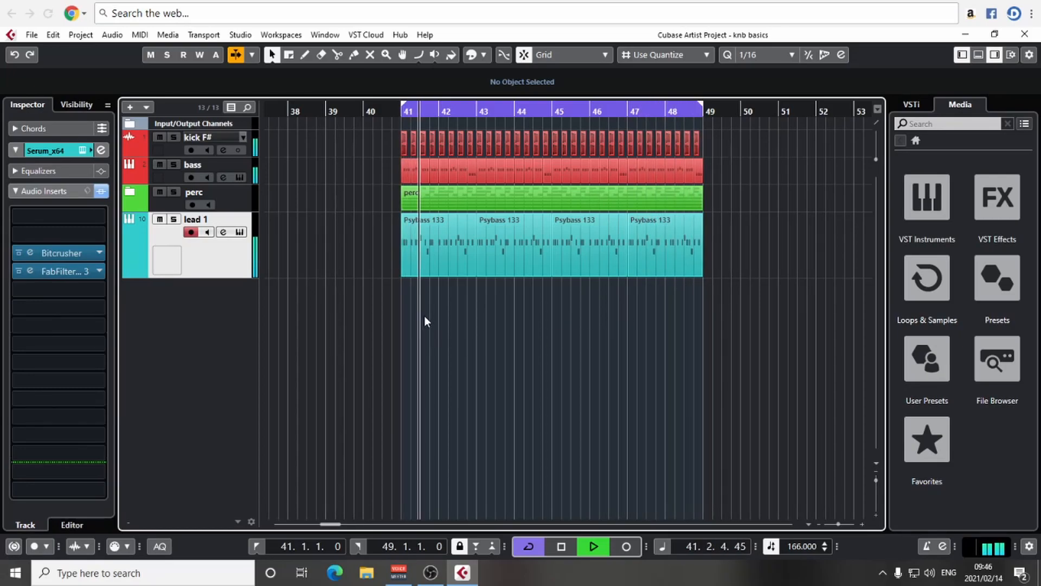
Set the project's quantize value to 1/4 for editing the parts beat by beat
{"action": "key", "text": "h"}
{"action": "key", "text": "h"}
{"action": "right_click", "coordinate": [658, 210]}
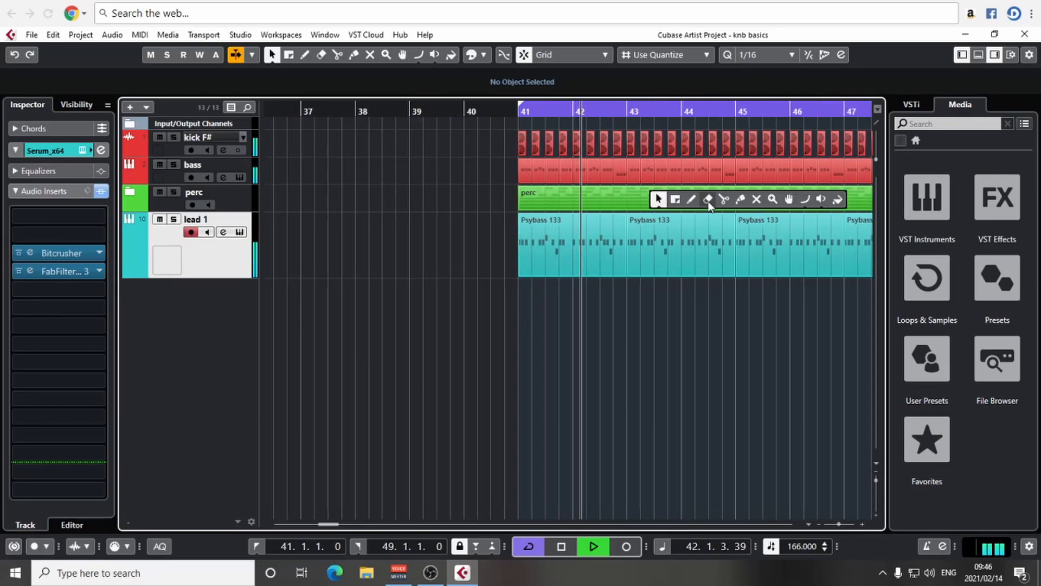
{"action": "left_click", "coordinate": [760, 201]}
{"action": "scroll", "coordinate": [774, 56], "scroll_direction": "up", "scroll_amount": 1}
{"action": "scroll", "coordinate": [774, 57], "scroll_direction": "up", "scroll_amount": 1}
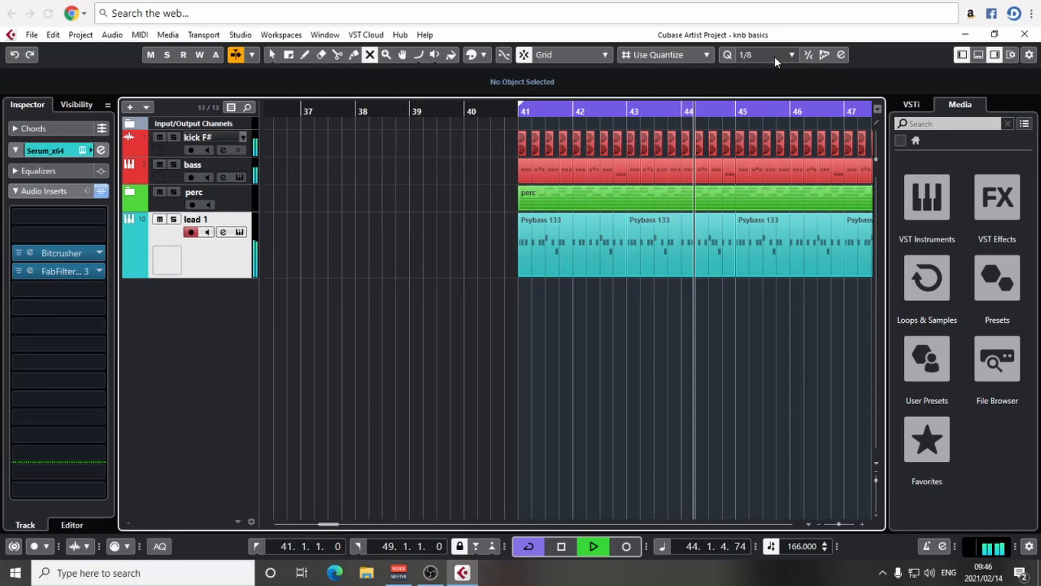
Delete the one-beat bass parts on beat 4 of bars 41, 42 and 44 and on beat 3 of bar 43
{"action": "scroll", "coordinate": [612, 159], "scroll_direction": "right", "scroll_amount": 5}
{"action": "right_click", "coordinate": [525, 191]}
{"action": "left_click", "coordinate": [523, 186]}
{"action": "left_click_drag", "start_coordinate": [425, 175], "coordinate": [525, 168]}
{"action": "key", "text": "Delete"}
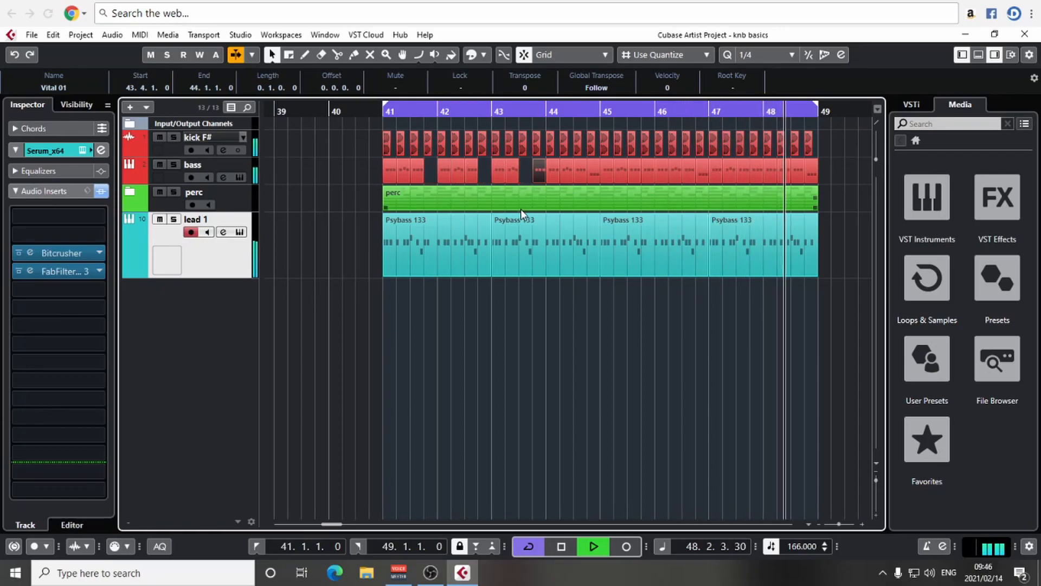
{"action": "left_click", "coordinate": [593, 174]}
{"action": "key", "text": "Delete"}
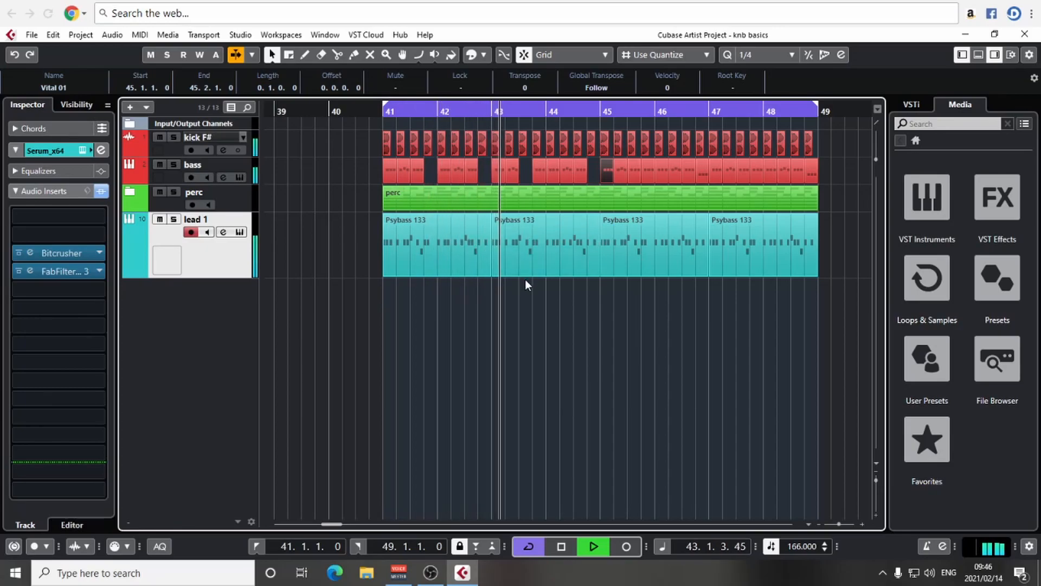
{"action": "left_click", "coordinate": [589, 345]}
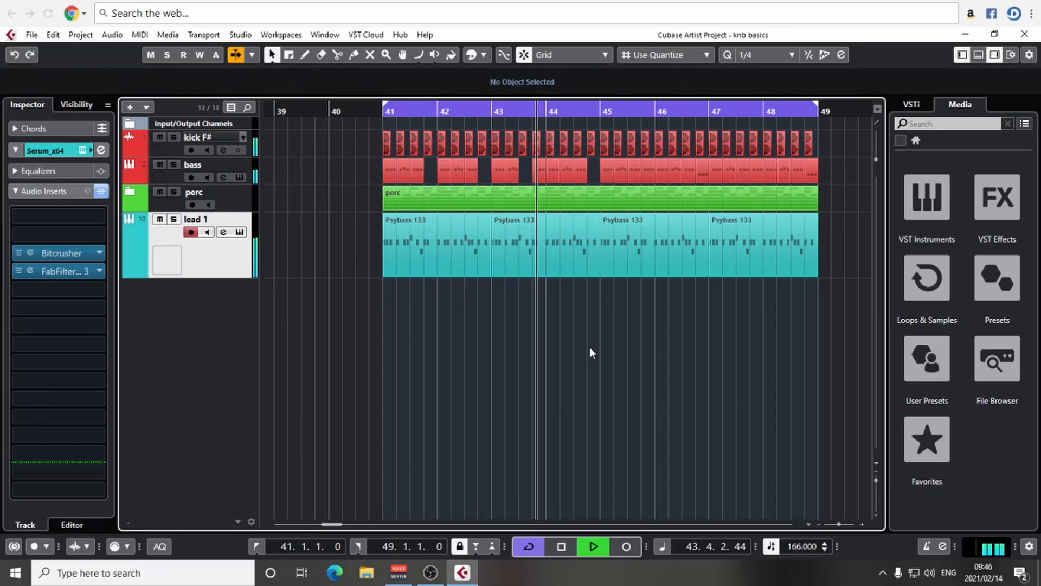
Undo the last two bass deletions and delete the bass parts on beat 4 of bars 43 and 44 instead
{"action": "key", "text": "ctrl+z"}
{"action": "key", "text": "ctrl+z"}
{"action": "left_click", "coordinate": [540, 173]}
{"action": "key", "text": "Delete"}
{"action": "left_click", "coordinate": [593, 172]}
{"action": "key", "text": "Delete"}
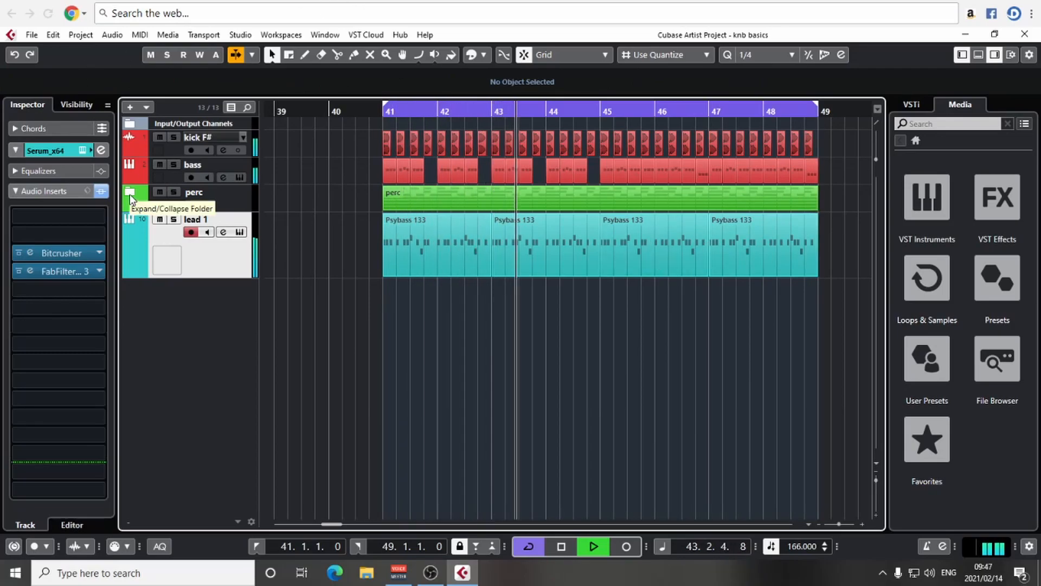
{"action": "key", "text": "g"}
{"action": "key", "text": "g"}
{"action": "key", "text": "g"}
{"action": "key", "text": "h"}
{"action": "key", "text": "h"}
{"action": "key", "text": "h"}
{"action": "key", "text": "h"}
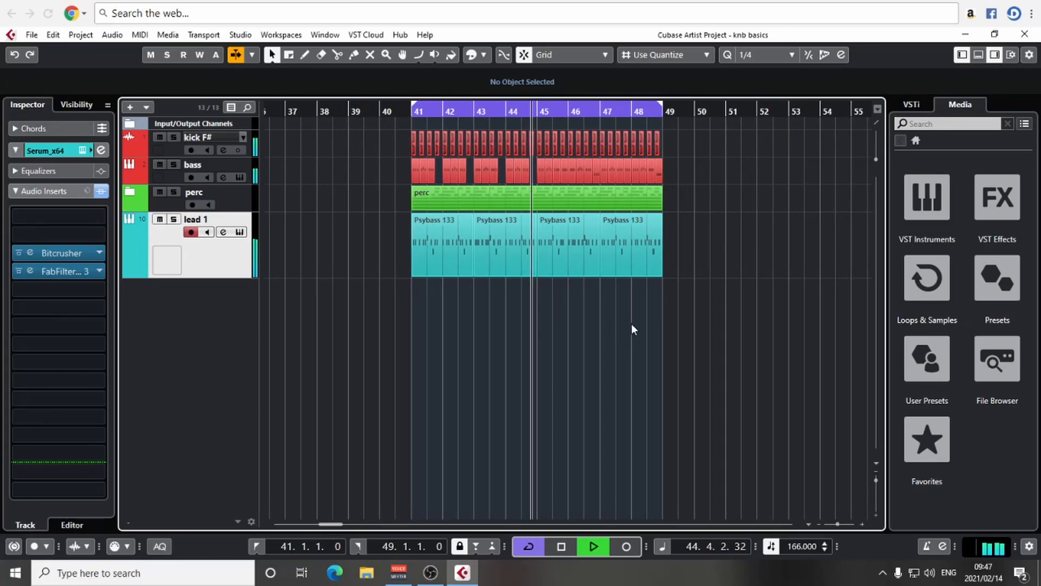
Listen to the lead 1 track soloed, return to the full mix, and stop playback
{"action": "left_click", "coordinate": [174, 219]}
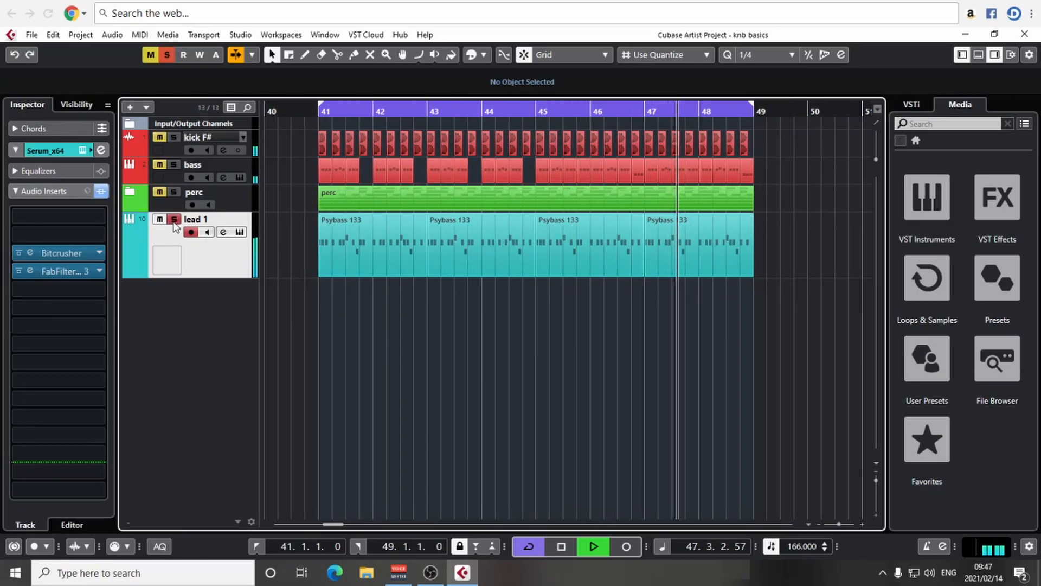
{"action": "left_click", "coordinate": [174, 219]}
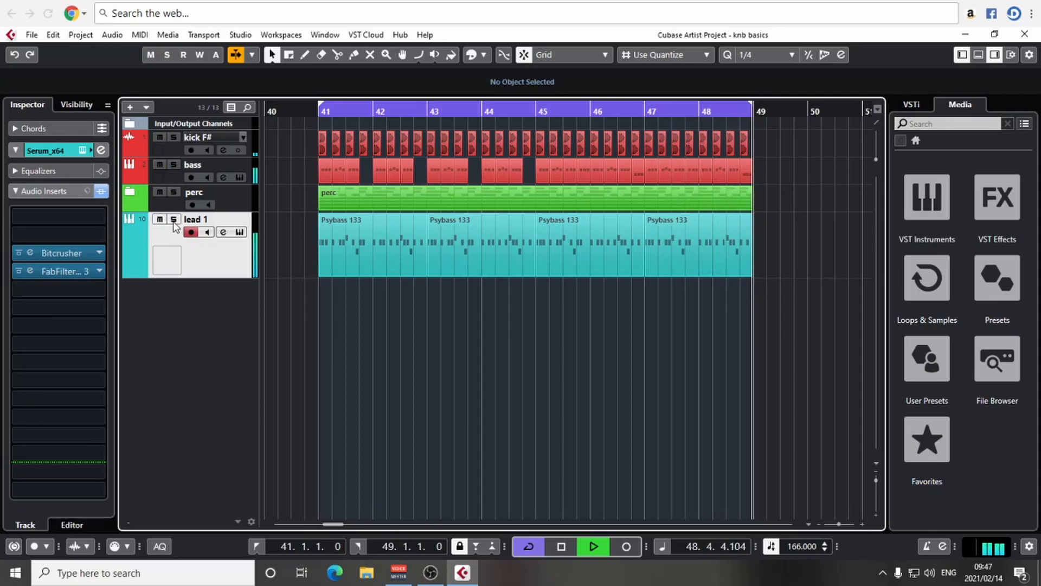
{"action": "key", "text": "g"}
{"action": "key", "text": "g"}
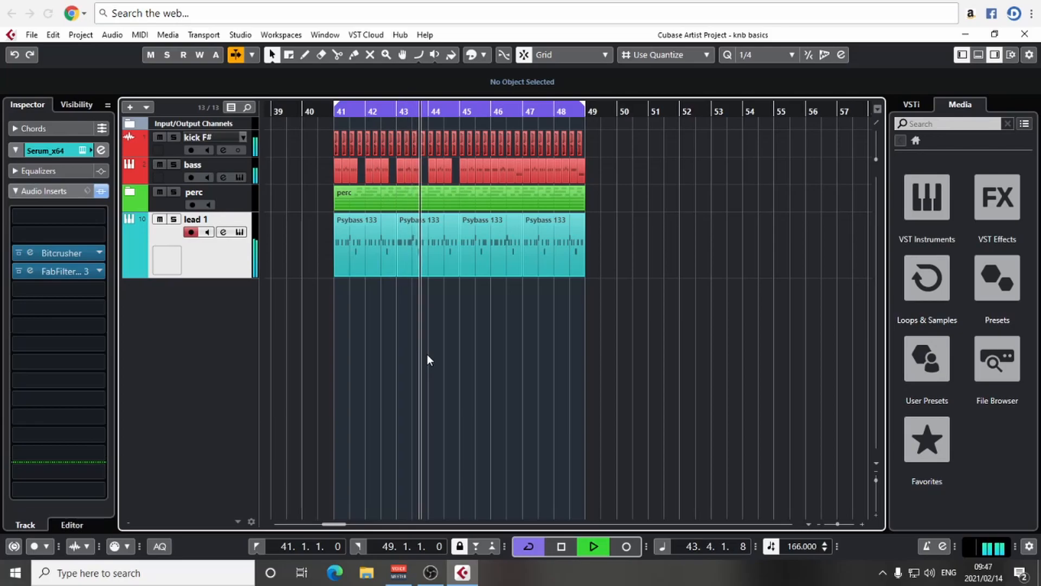
{"action": "key", "text": "space"}
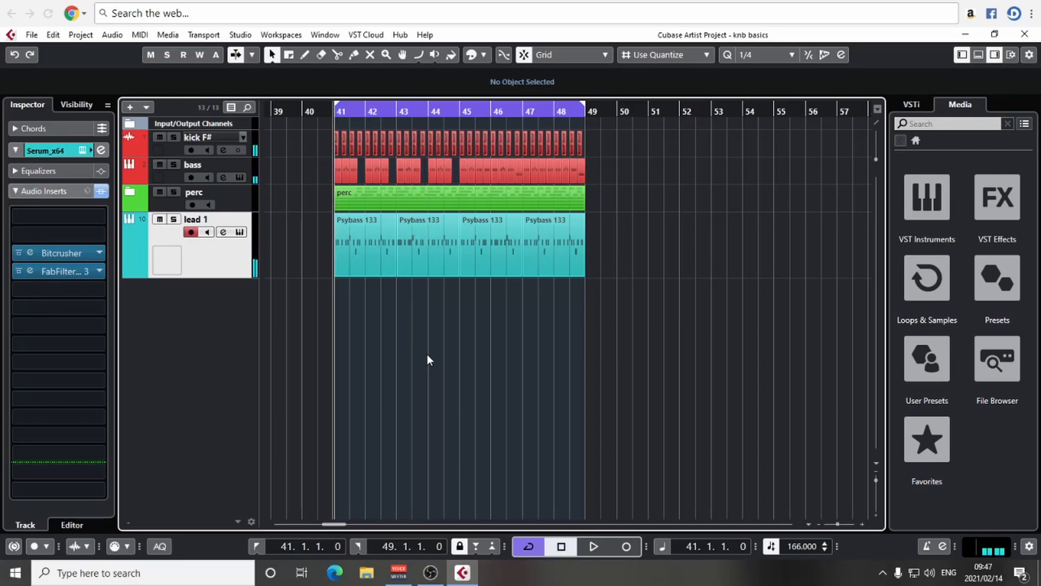